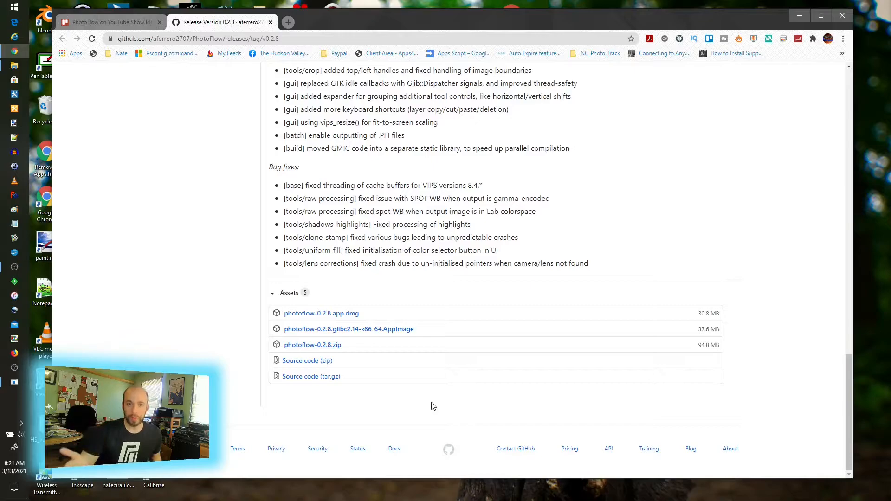
Leave the release page and locate photoflow.exe in the bin folder of the extracted photoflow-0.2.8 download
{"action": "scroll", "coordinate": [431, 398], "scroll_direction": "up", "scroll_amount": 20}
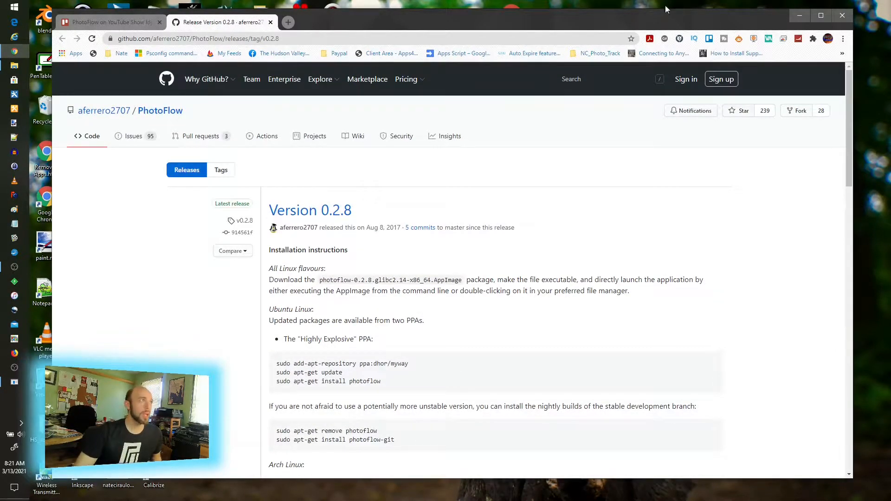
{"action": "left_click", "coordinate": [801, 15]}
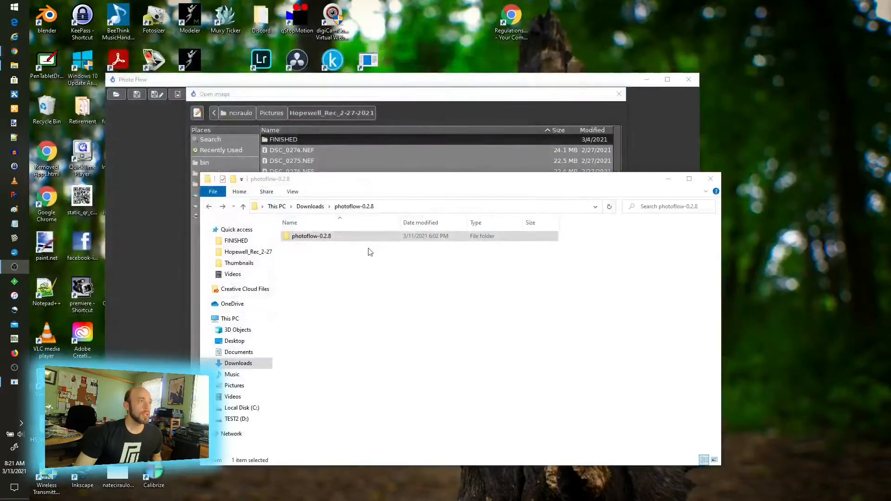
{"action": "double_click", "coordinate": [349, 239]}
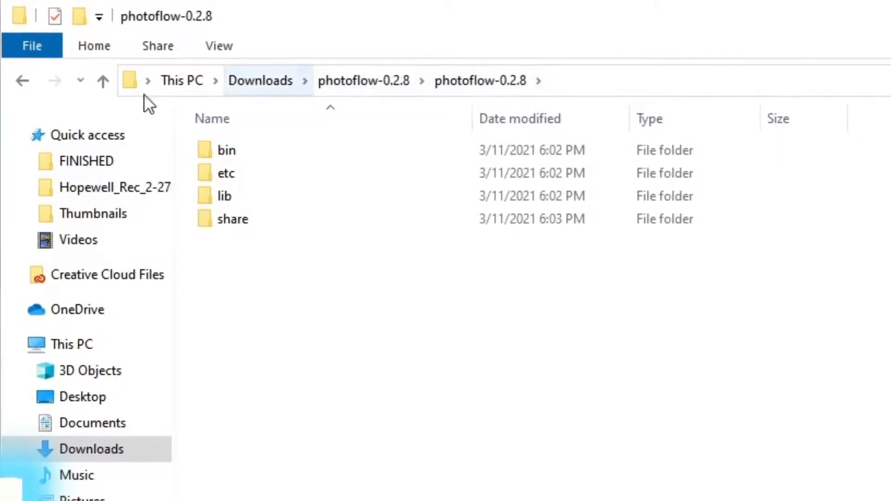
{"action": "double_click", "coordinate": [231, 151]}
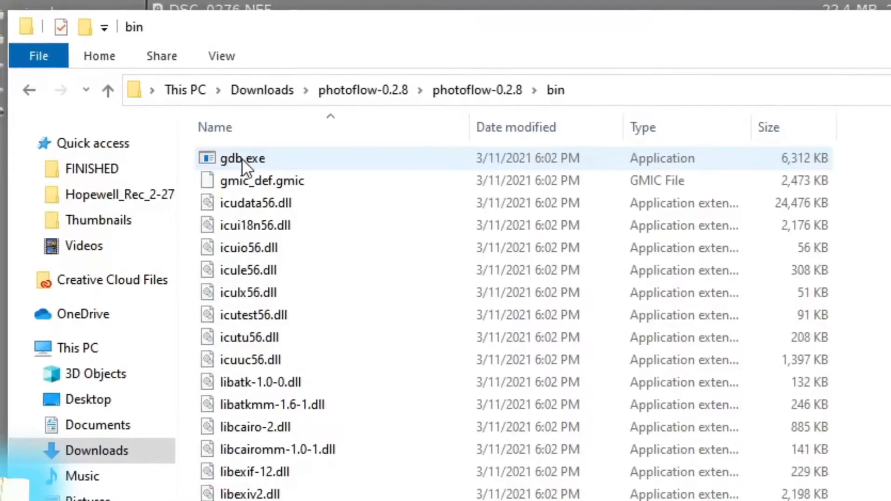
{"action": "scroll", "coordinate": [213, 493], "scroll_direction": "down", "scroll_amount": 10}
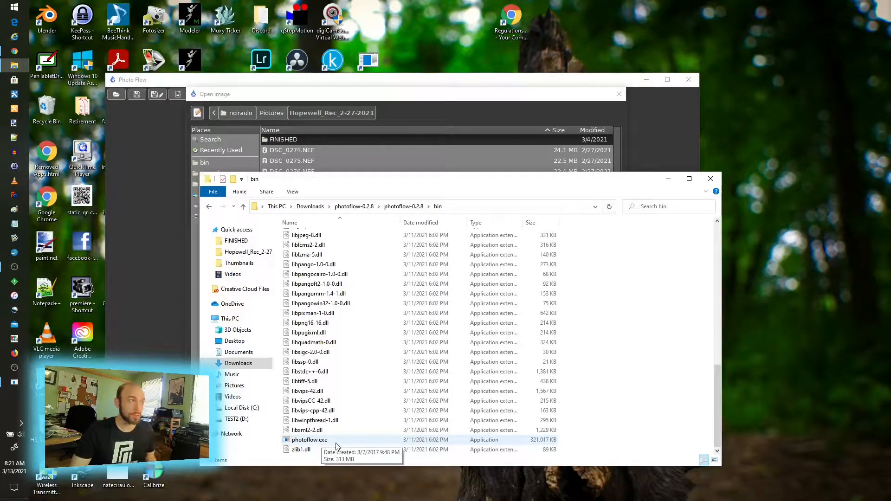
{"action": "left_click_drag", "start_coordinate": [593, 183], "coordinate": [649, 189]}
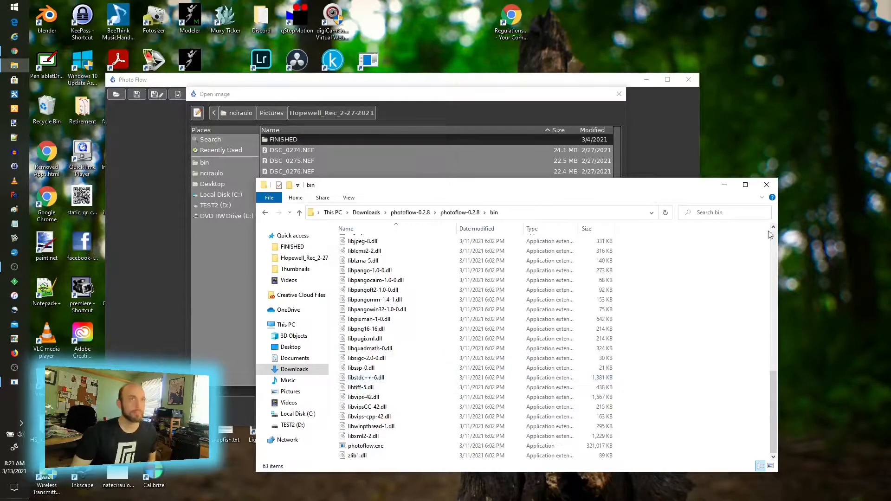
{"action": "left_click", "coordinate": [724, 185]}
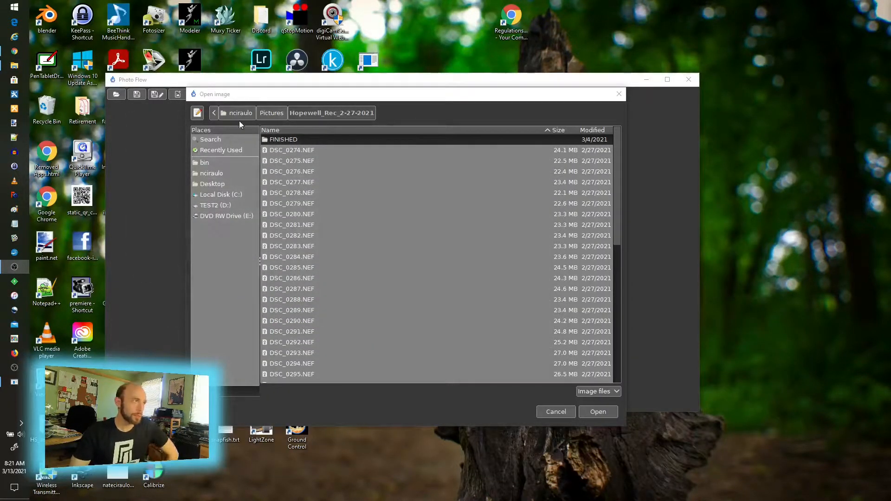
Open the raw image DSC_0287.NEF from the Hopewell_Rec_2-27-2021 folder in Photo Flow and maximize the editor window
{"action": "left_click_drag", "start_coordinate": [248, 97], "coordinate": [255, 105]}
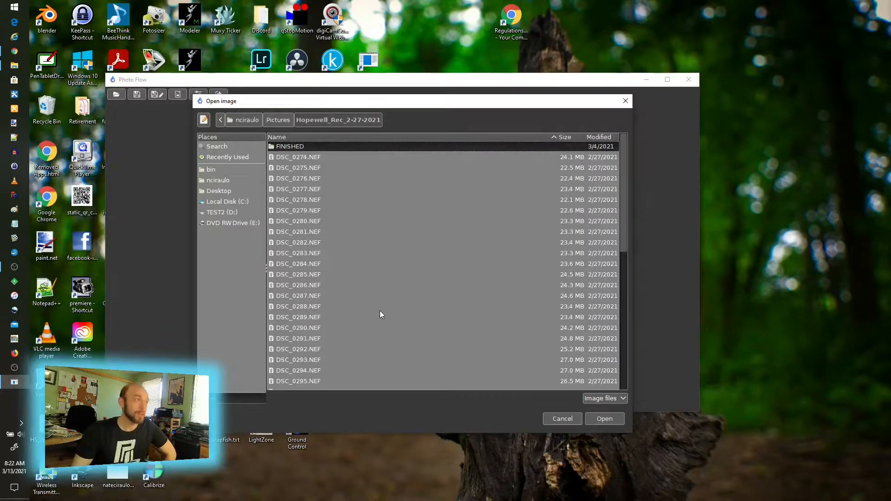
{"action": "double_click", "coordinate": [311, 297]}
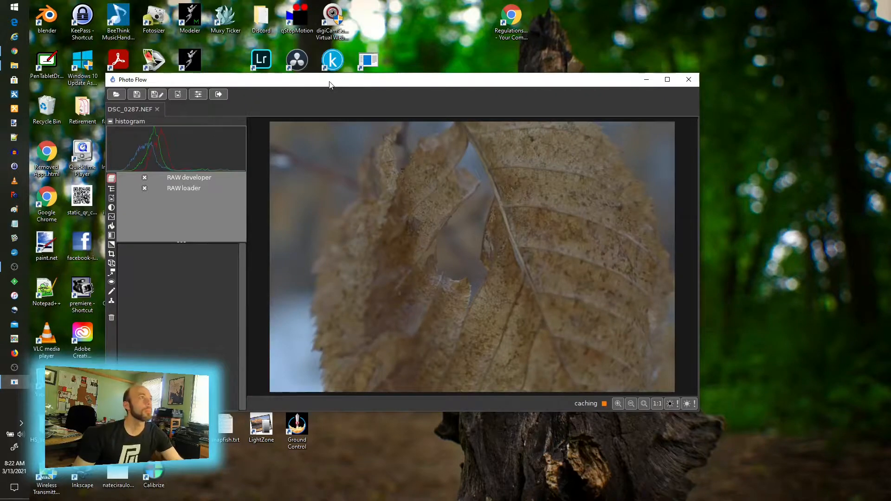
{"action": "double_click", "coordinate": [330, 83]}
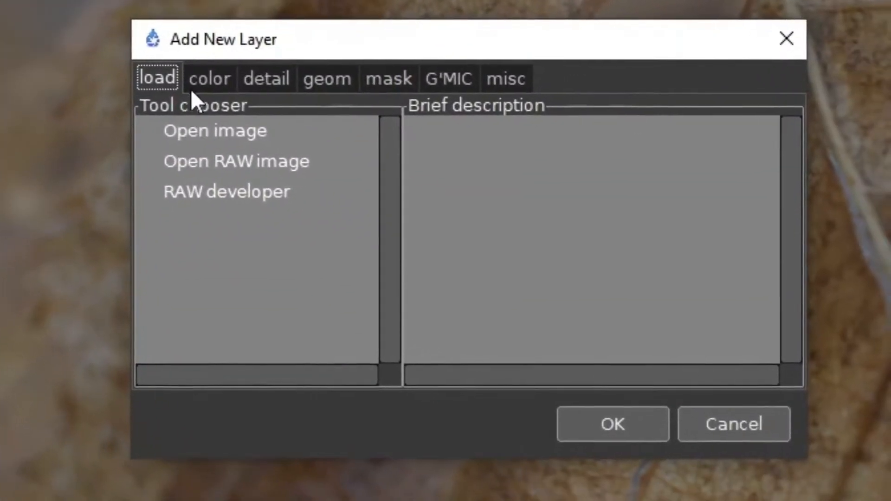
Review the new-layer tools in the color, detail, geom, mask, G'MIC and misc categories without adding one
{"action": "left_click", "coordinate": [210, 78]}
{"action": "left_click", "coordinate": [251, 59]}
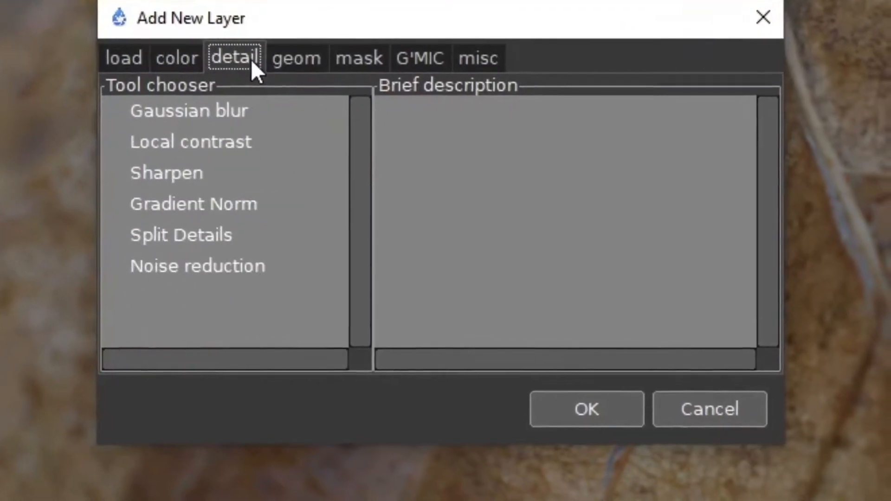
{"action": "left_click", "coordinate": [290, 58]}
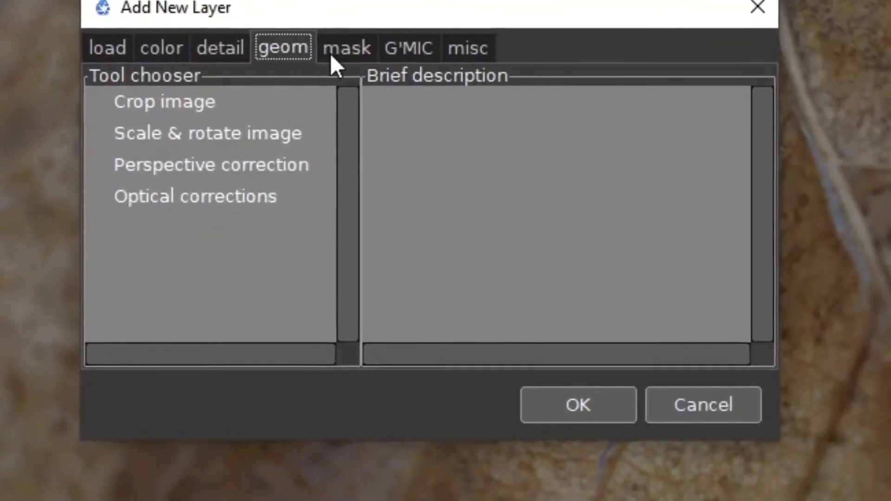
{"action": "left_click", "coordinate": [331, 55]}
{"action": "left_click", "coordinate": [400, 52]}
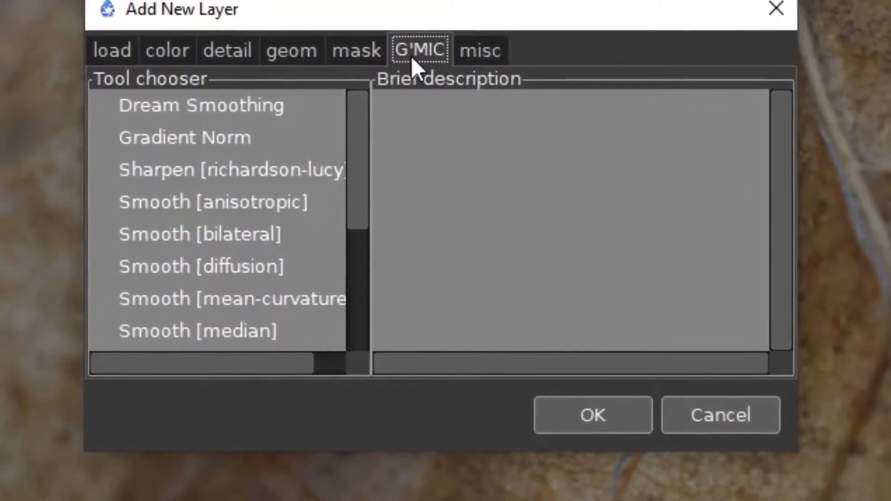
{"action": "left_click_drag", "start_coordinate": [376, 195], "coordinate": [416, 108]}
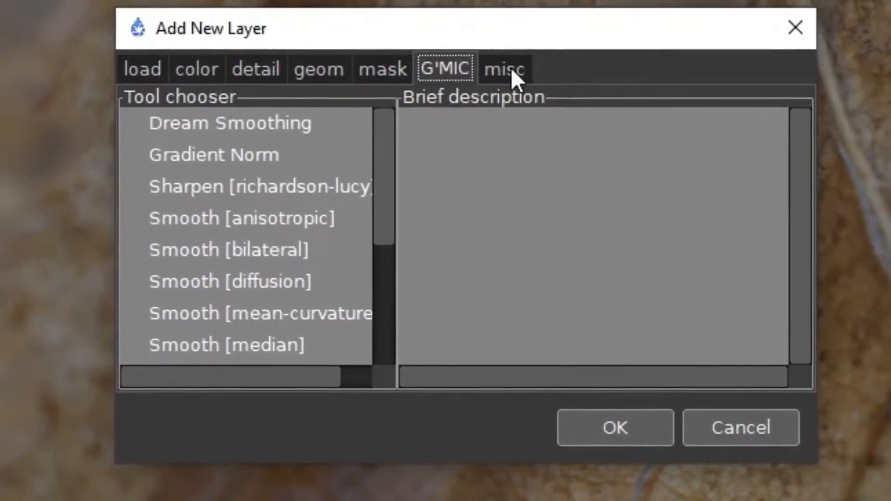
{"action": "left_click", "coordinate": [513, 70]}
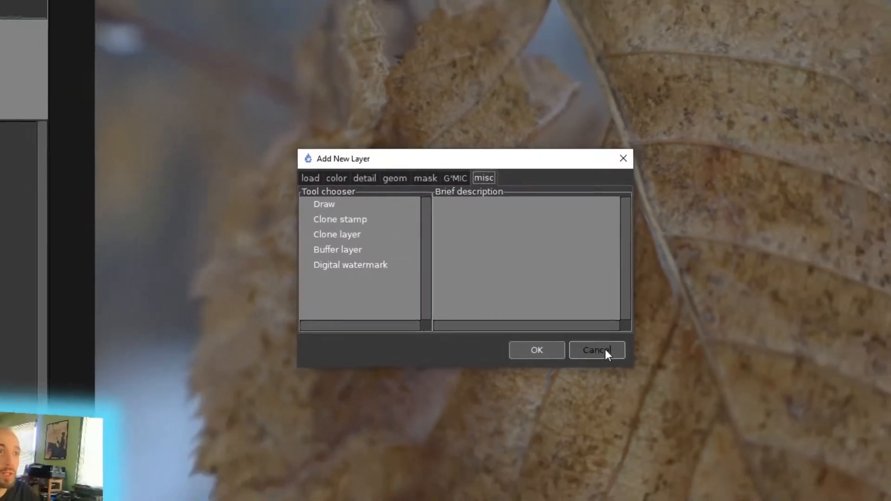
{"action": "left_click", "coordinate": [738, 427]}
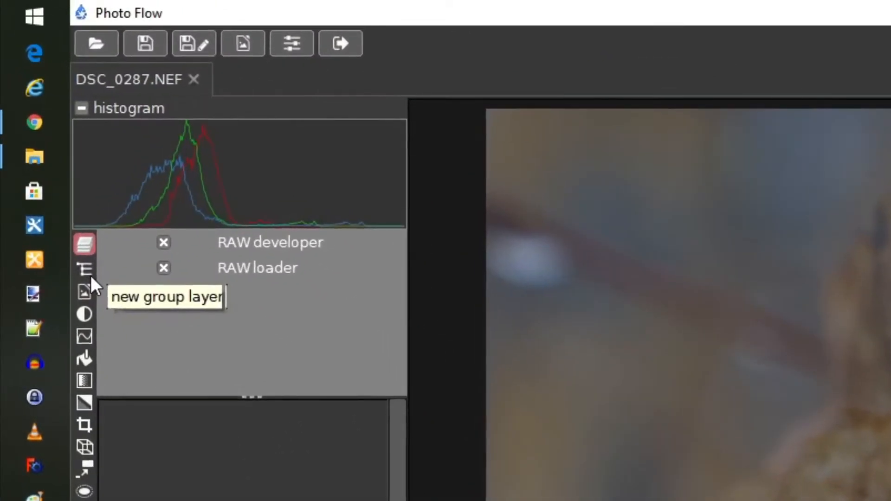
Add a group layer above the RAW developer layer and name it Collection
{"action": "left_click", "coordinate": [91, 276]}
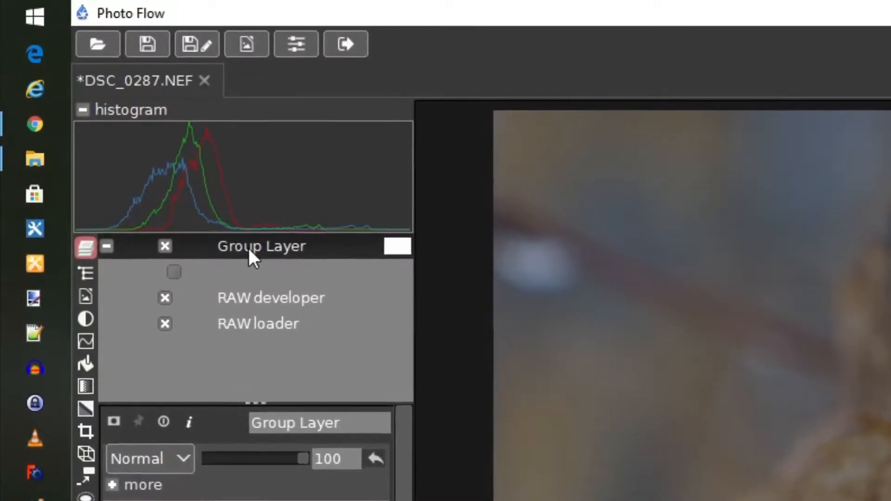
{"action": "left_click", "coordinate": [347, 436]}
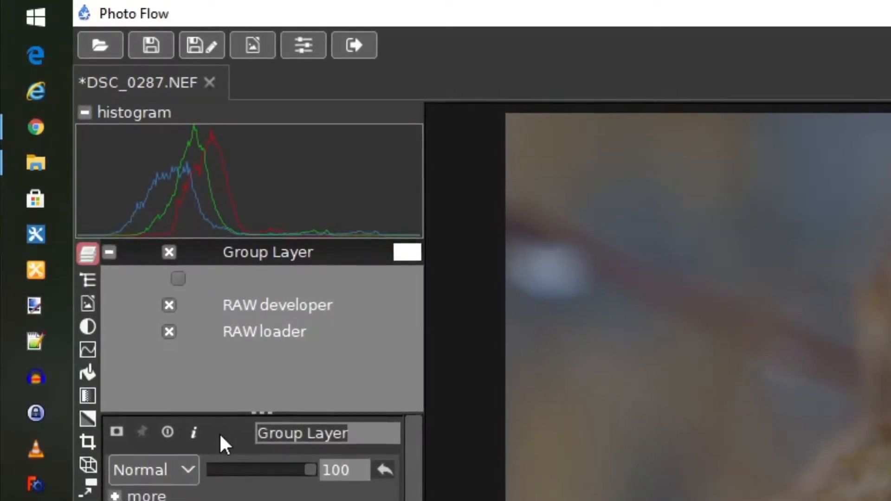
{"action": "type", "text": "Collection"}
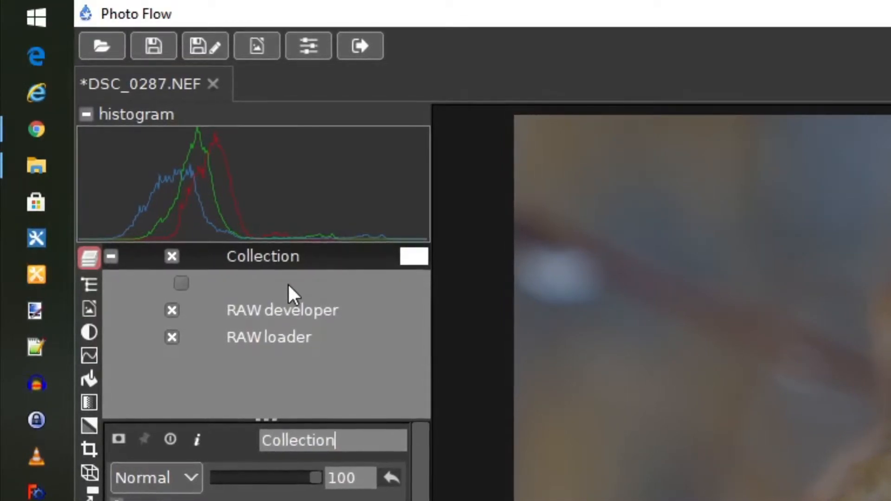
Add a curves layer inside the Collection group
{"action": "left_click", "coordinate": [231, 283]}
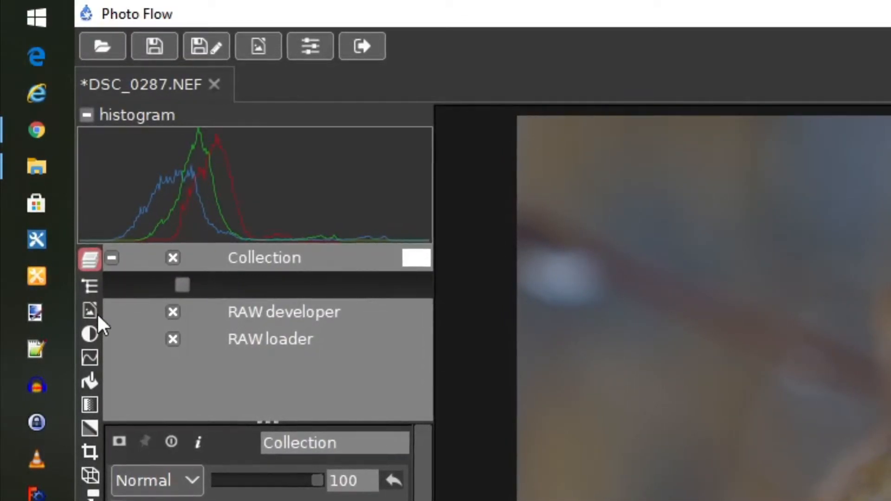
{"action": "left_click", "coordinate": [90, 358]}
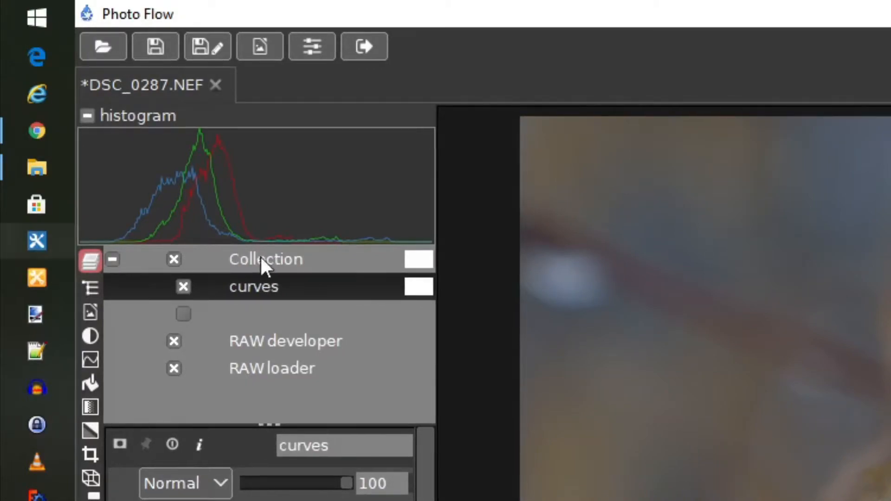
{"action": "left_click_drag", "start_coordinate": [288, 297], "coordinate": [278, 274]}
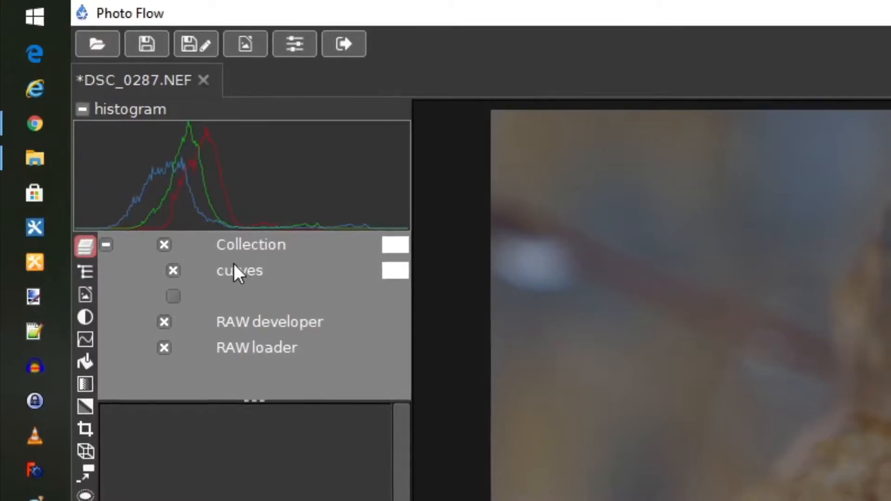
Brighten the image with the curves layer's RGB curve, placing points at about in 16.9, out 29.6 and in 72.8, out 77.0
{"action": "left_click", "coordinate": [235, 272]}
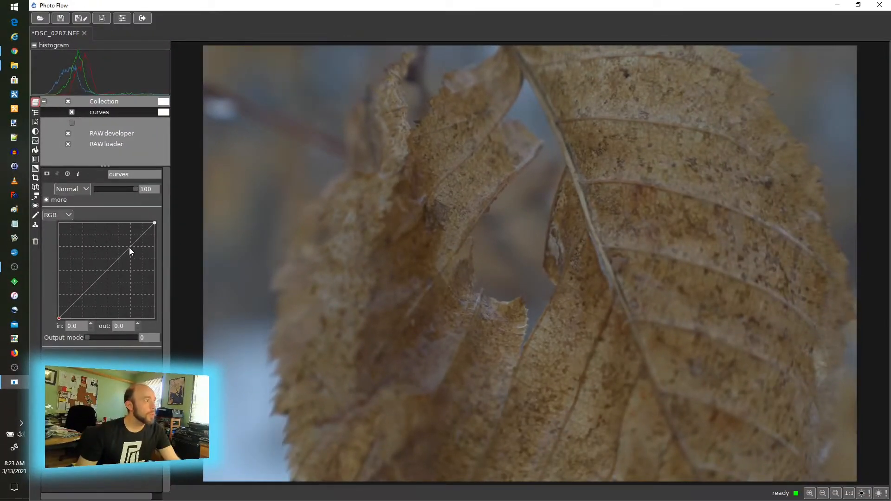
{"action": "left_click_drag", "start_coordinate": [130, 252], "coordinate": [134, 252]}
{"action": "mouse_move", "coordinate": [100, 290]}
{"action": "left_mouse_down"}
{"action": "mouse_move", "coordinate": [88, 277]}
{"action": "mouse_move", "coordinate": [102, 291]}
{"action": "left_mouse_up"}
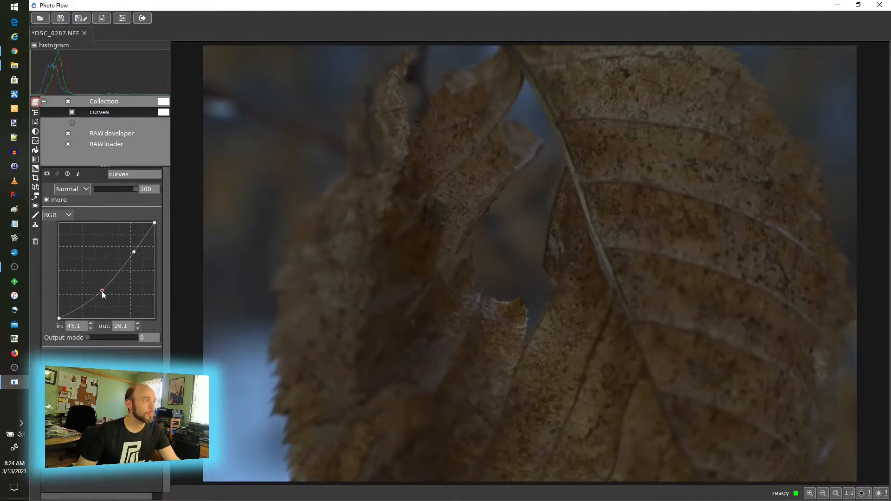
{"action": "left_click_drag", "start_coordinate": [82, 263], "coordinate": [75, 290]}
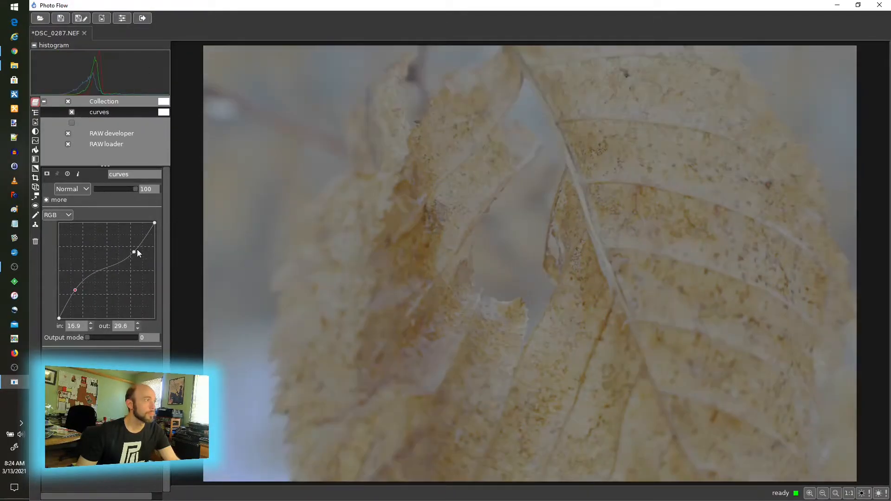
{"action": "mouse_move", "coordinate": [133, 252]}
{"action": "left_mouse_down"}
{"action": "mouse_move", "coordinate": [132, 273]}
{"action": "mouse_move", "coordinate": [128, 244]}
{"action": "left_mouse_up"}
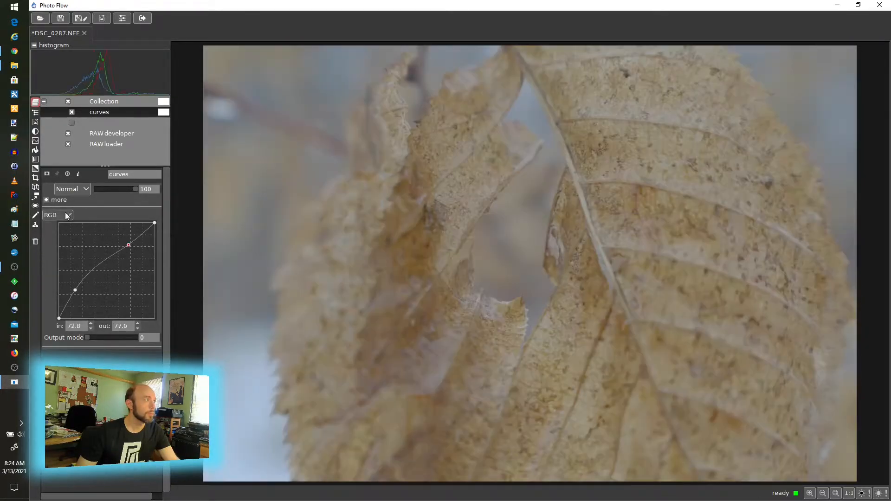
{"action": "left_click", "coordinate": [65, 215]}
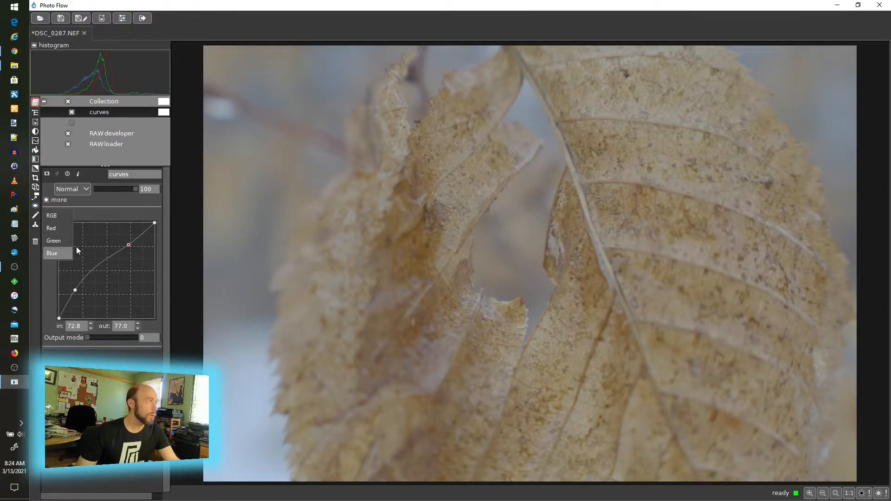
{"action": "left_click", "coordinate": [119, 209]}
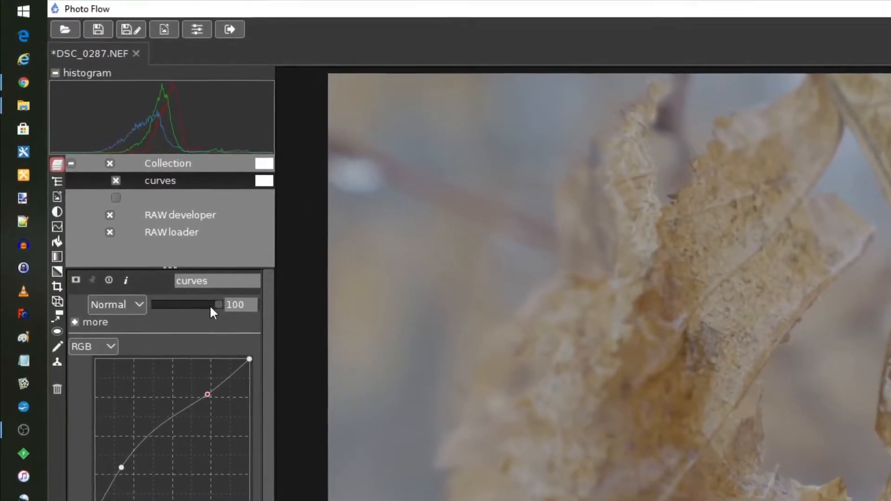
Set the curves layer's blend mode to Overlay and its opacity to about 55.95
{"action": "left_click_drag", "start_coordinate": [210, 305], "coordinate": [186, 312]}
{"action": "left_click", "coordinate": [141, 315]}
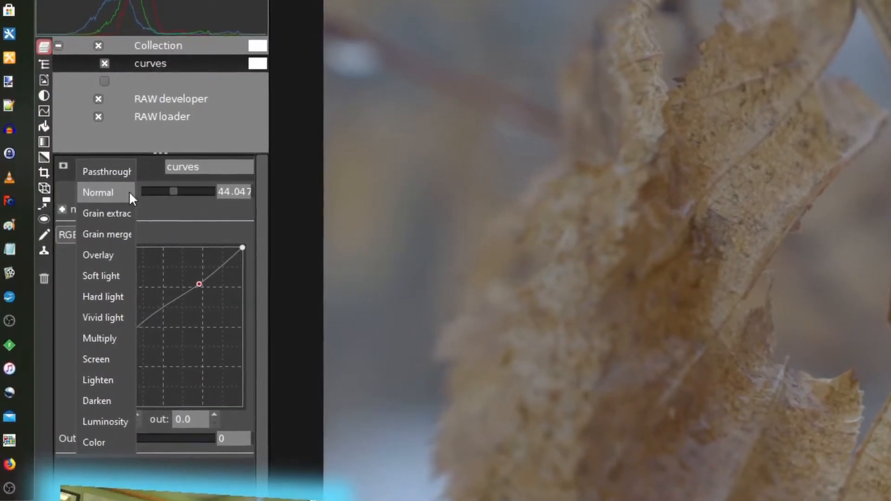
{"action": "left_click", "coordinate": [100, 255]}
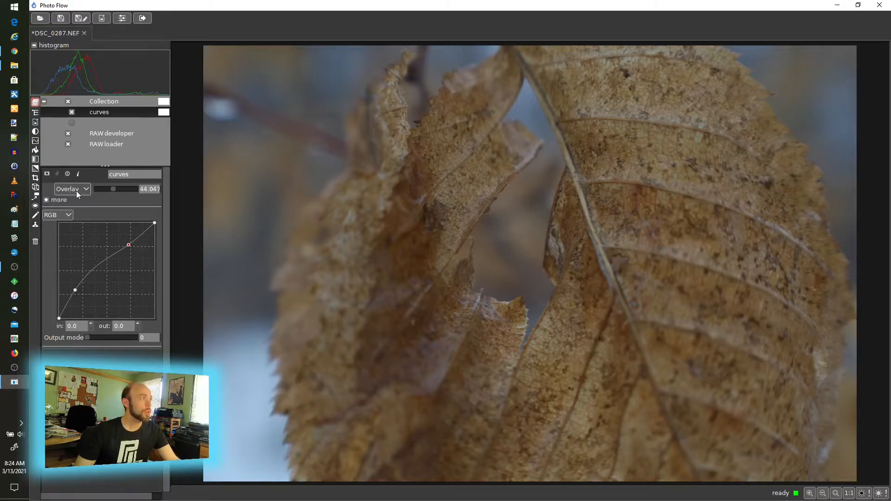
{"action": "left_click_drag", "start_coordinate": [118, 188], "coordinate": [120, 188]}
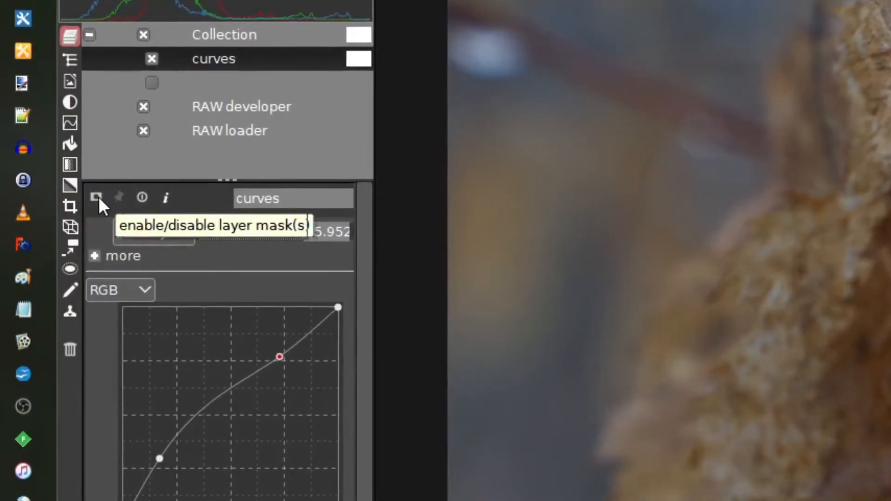
Switch the curves layer's mask off and back on, and read the help text for the curves tool
{"action": "left_click", "coordinate": [98, 198]}
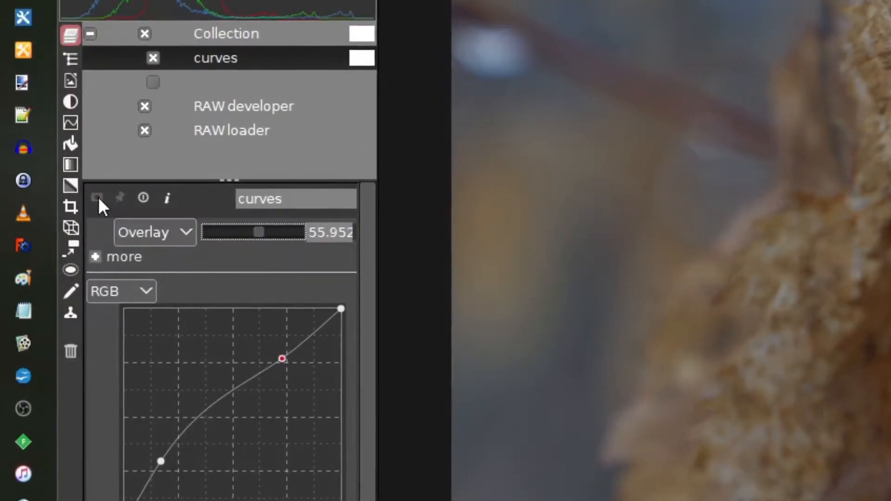
{"action": "left_click", "coordinate": [98, 199]}
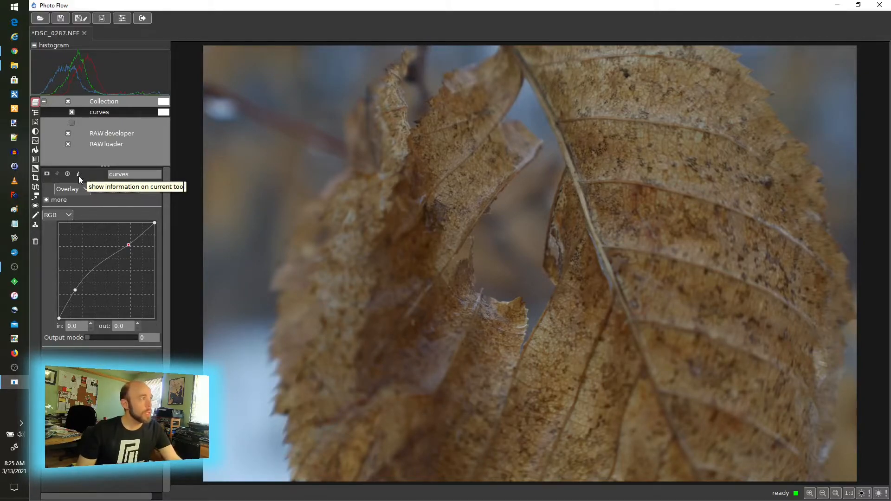
{"action": "left_click", "coordinate": [78, 175]}
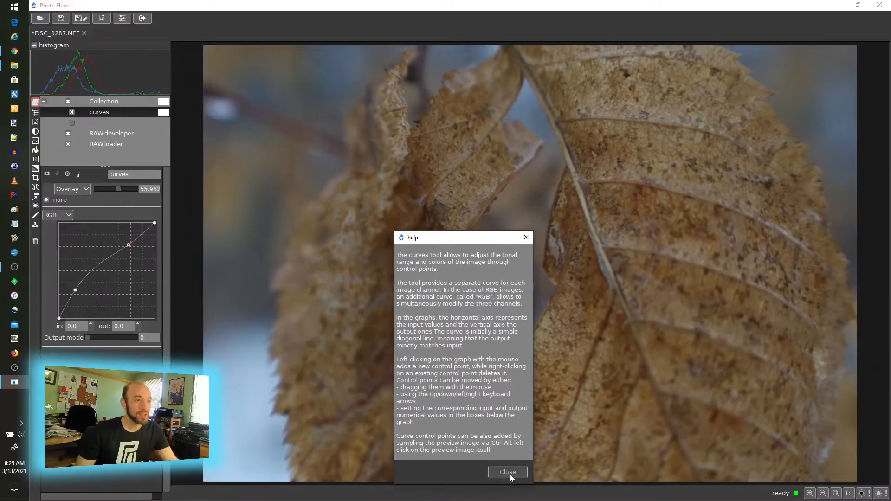
{"action": "left_click", "coordinate": [529, 476]}
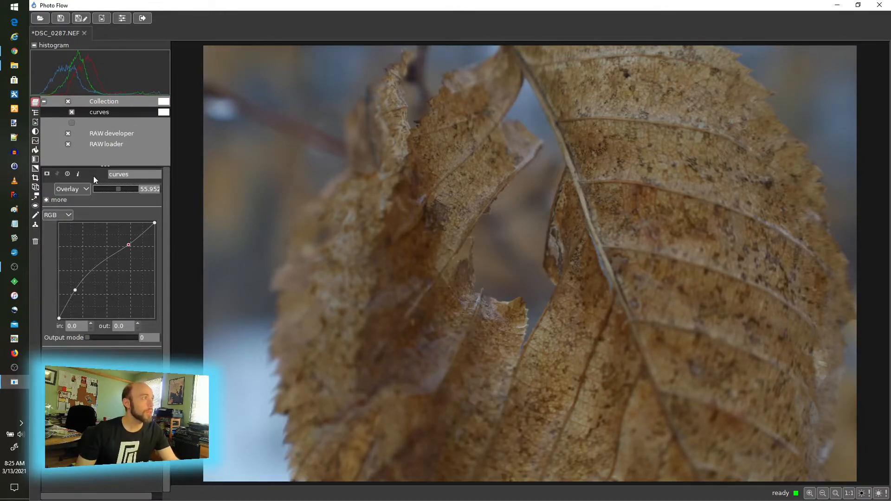
Turn the curves layer off and back on to compare the image with and without it
{"action": "left_click", "coordinate": [72, 112]}
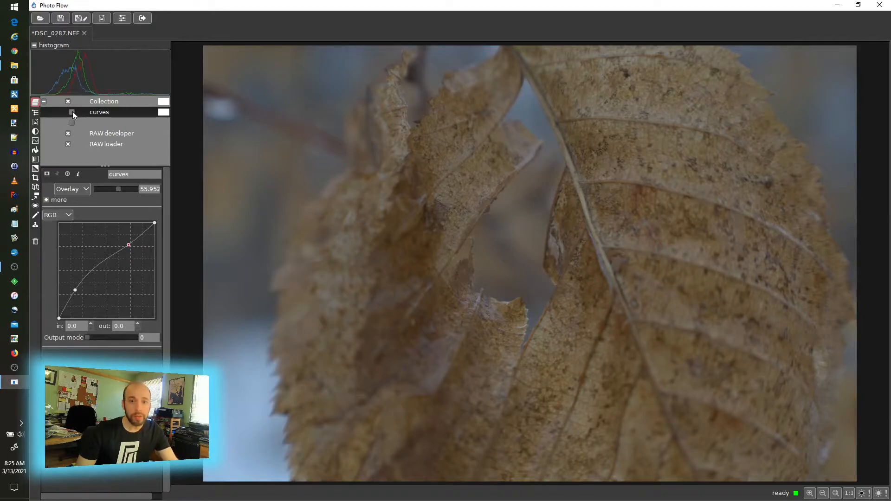
{"action": "left_click", "coordinate": [72, 112]}
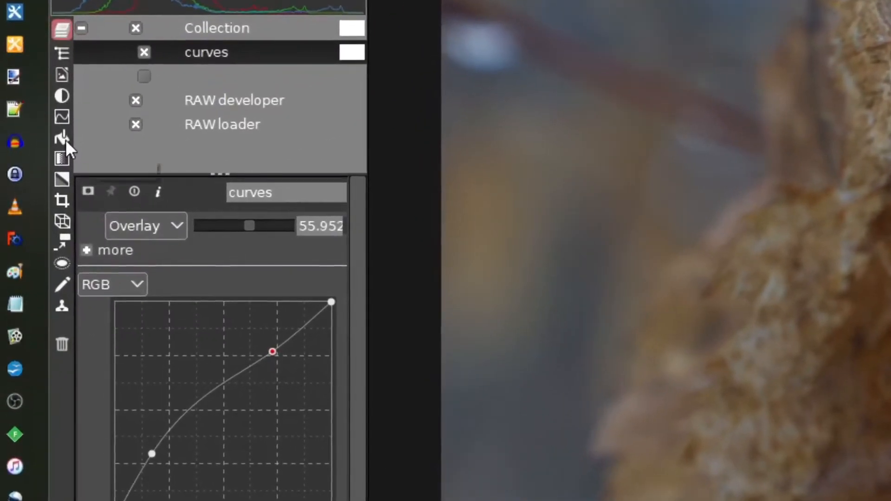
Add a basic adjustments layer above curves at 100 opacity, with saturation about 57.69 and contrast about 36.54
{"action": "left_click", "coordinate": [62, 96]}
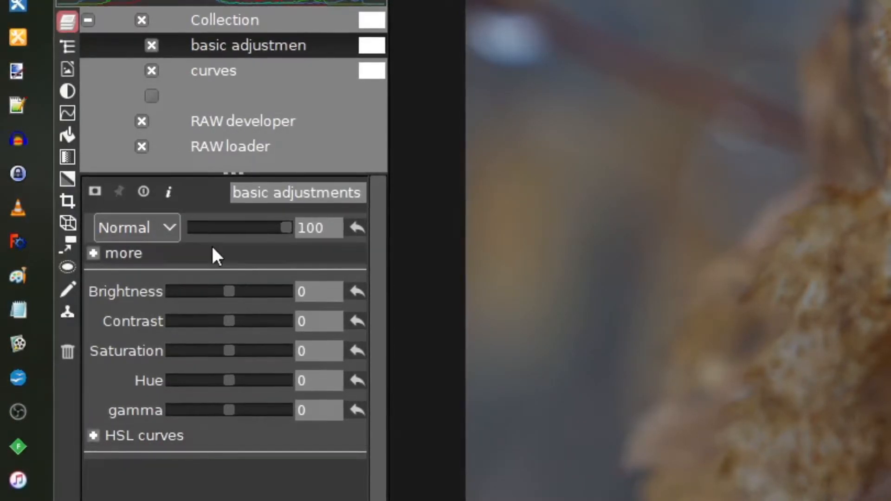
{"action": "left_click", "coordinate": [243, 228]}
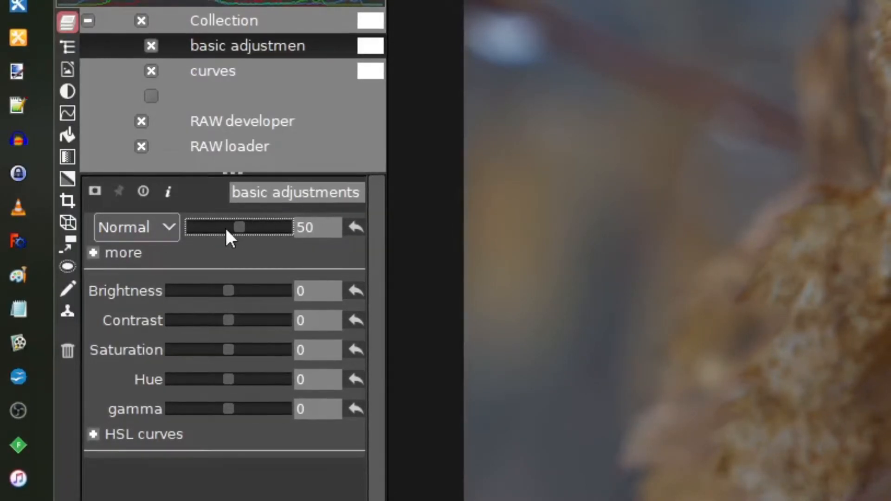
{"action": "left_click", "coordinate": [355, 227]}
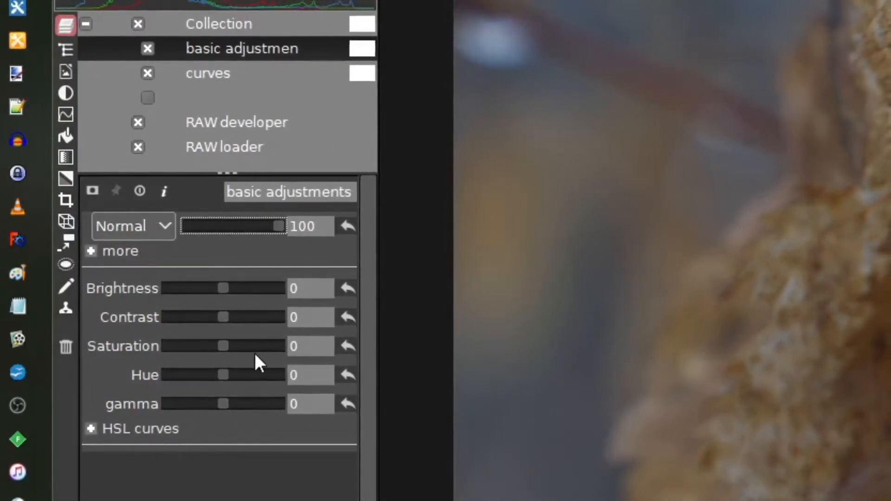
{"action": "left_click_drag", "start_coordinate": [233, 349], "coordinate": [253, 344]}
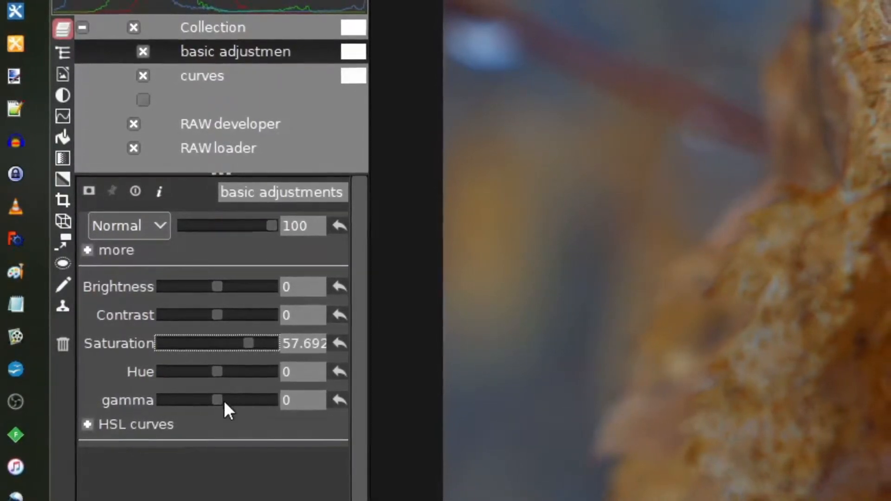
{"action": "left_click_drag", "start_coordinate": [216, 316], "coordinate": [236, 315]}
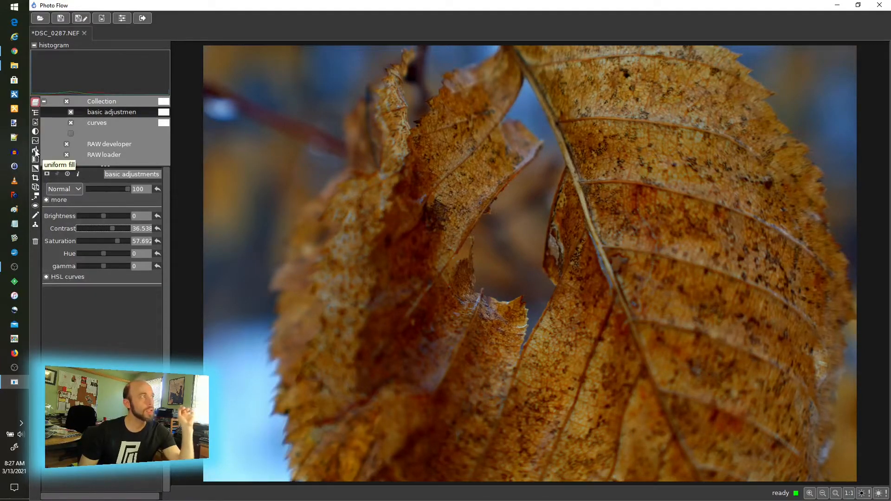
Add a uniform fill layer above the basic adjustments and set its colour to golden yellow, about #F5B81E
{"action": "left_click", "coordinate": [36, 152]}
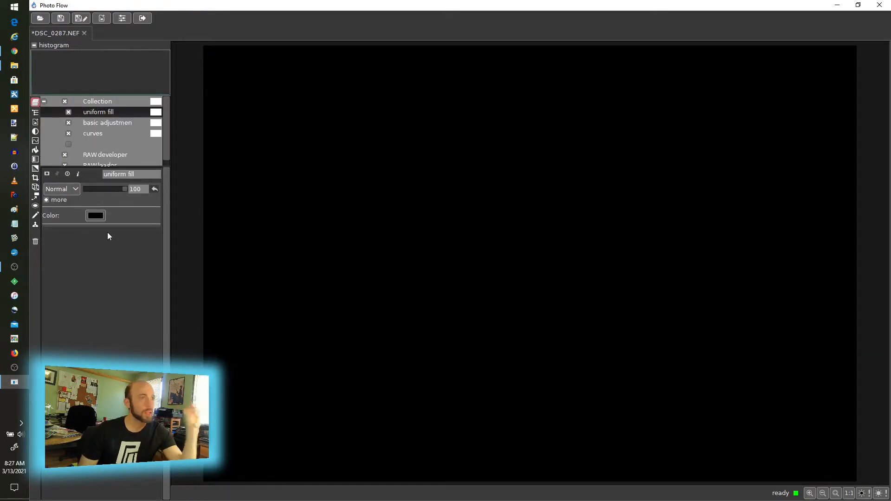
{"action": "left_click", "coordinate": [94, 215]}
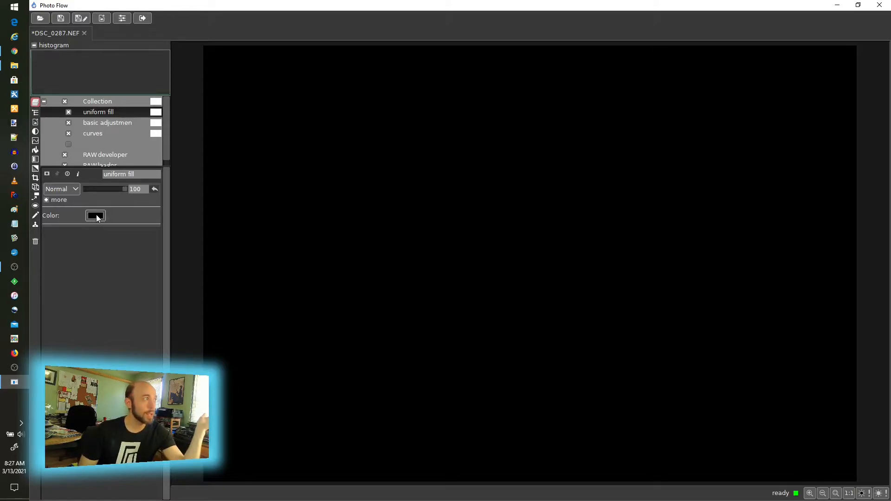
{"action": "mouse_move", "coordinate": [422, 238]}
{"action": "left_mouse_down"}
{"action": "mouse_move", "coordinate": [416, 225]}
{"action": "mouse_move", "coordinate": [410, 231]}
{"action": "left_mouse_up"}
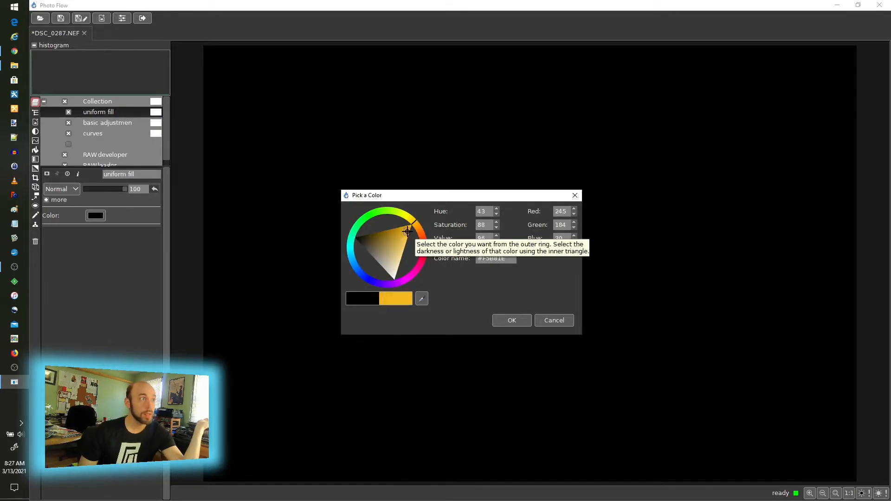
{"action": "left_click", "coordinate": [506, 319]}
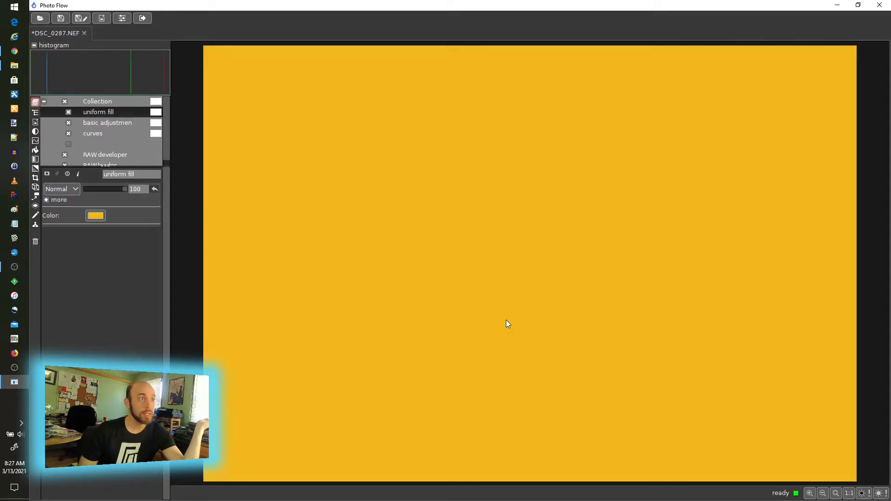
Set the uniform fill layer's blend mode to Overlay and its opacity to 90
{"action": "left_click", "coordinate": [77, 189]}
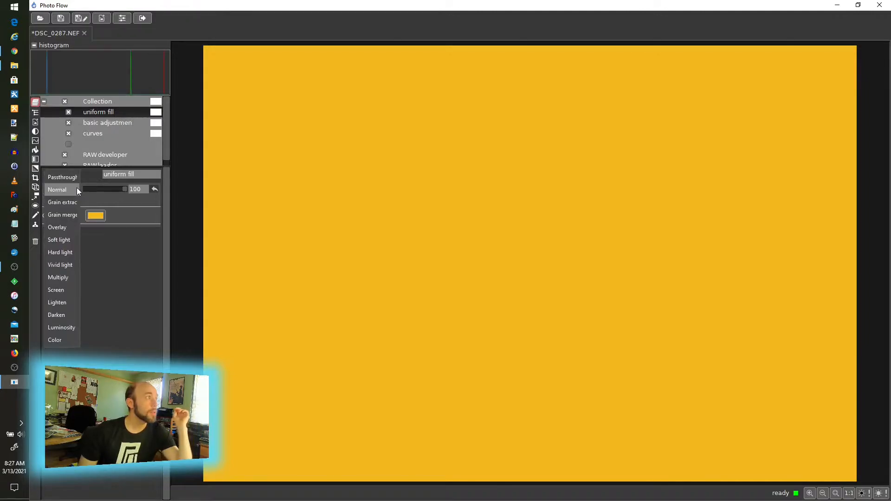
{"action": "left_click", "coordinate": [72, 228]}
{"action": "mouse_move", "coordinate": [104, 189]}
{"action": "left_mouse_down"}
{"action": "mouse_move", "coordinate": [90, 188]}
{"action": "mouse_move", "coordinate": [99, 188]}
{"action": "left_mouse_up"}
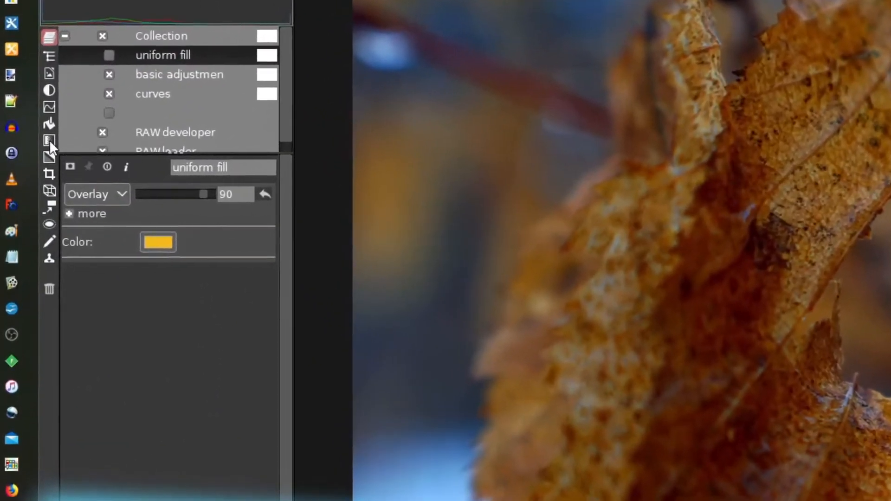
Add a Radial gradient layer and shape its RGB curve into an S, with the lower point at about in 34.2, out 33.2
{"action": "left_click", "coordinate": [49, 140]}
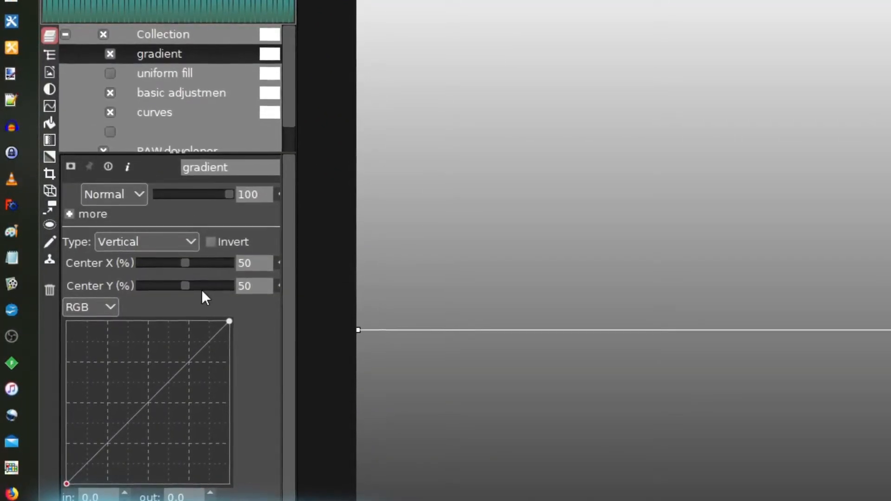
{"action": "left_click", "coordinate": [186, 243]}
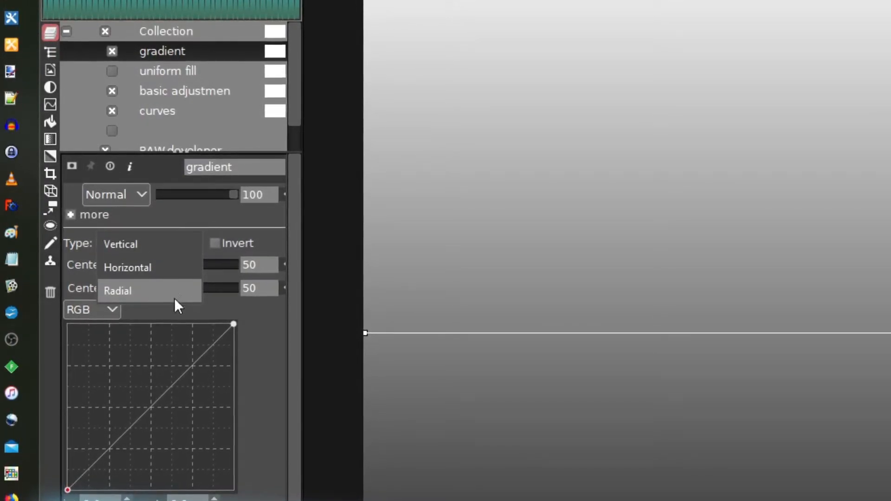
{"action": "left_click", "coordinate": [169, 292]}
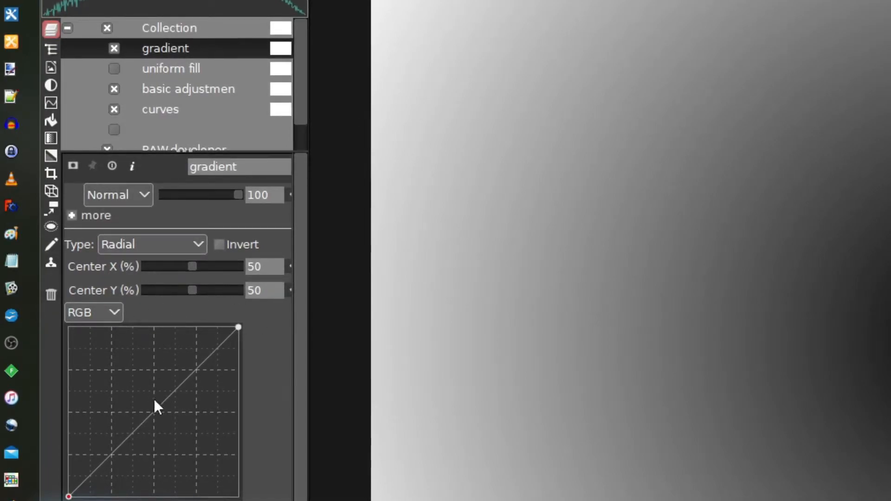
{"action": "left_click_drag", "start_coordinate": [185, 381], "coordinate": [168, 368]}
{"action": "mouse_move", "coordinate": [121, 427]}
{"action": "left_mouse_down"}
{"action": "mouse_move", "coordinate": [147, 448]}
{"action": "mouse_move", "coordinate": [126, 440]}
{"action": "left_mouse_up"}
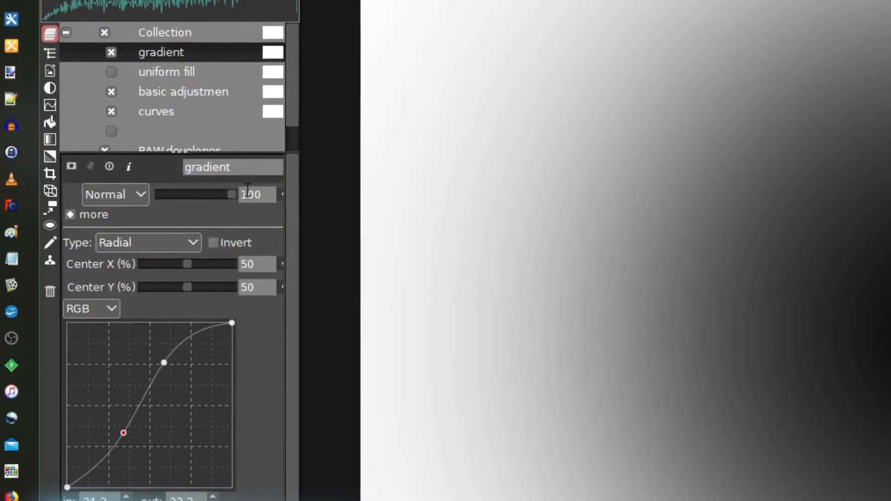
Lower the gradient layer's opacity to about 33.33 and switch its inversion on and off to compare
{"action": "left_click_drag", "start_coordinate": [225, 192], "coordinate": [195, 195]}
{"action": "scroll", "coordinate": [193, 194], "scroll_direction": "up", "scroll_amount": 3}
{"action": "scroll", "coordinate": [180, 193], "scroll_direction": "down", "scroll_amount": 3}
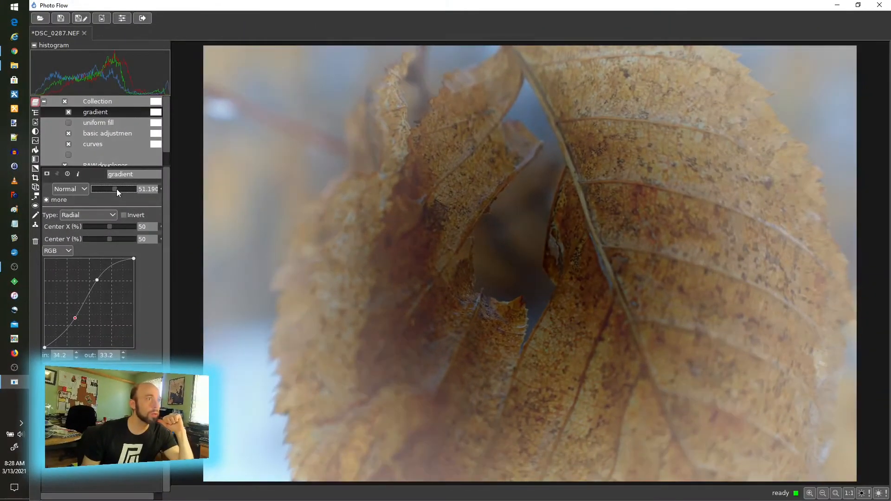
{"action": "left_click_drag", "start_coordinate": [116, 189], "coordinate": [110, 188]}
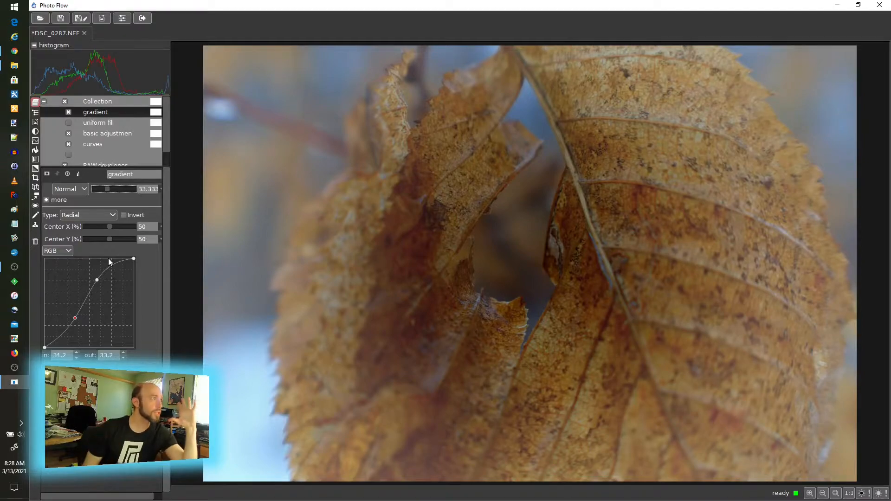
{"action": "left_click", "coordinate": [124, 215]}
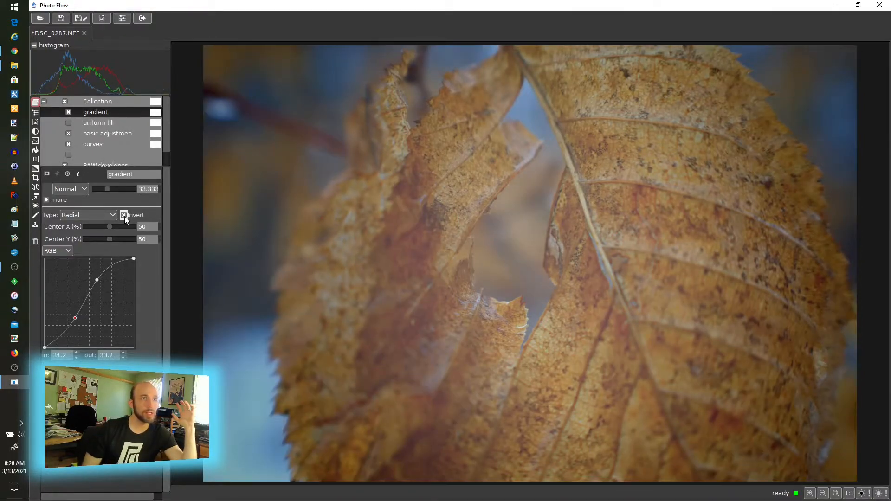
{"action": "left_click", "coordinate": [124, 216]}
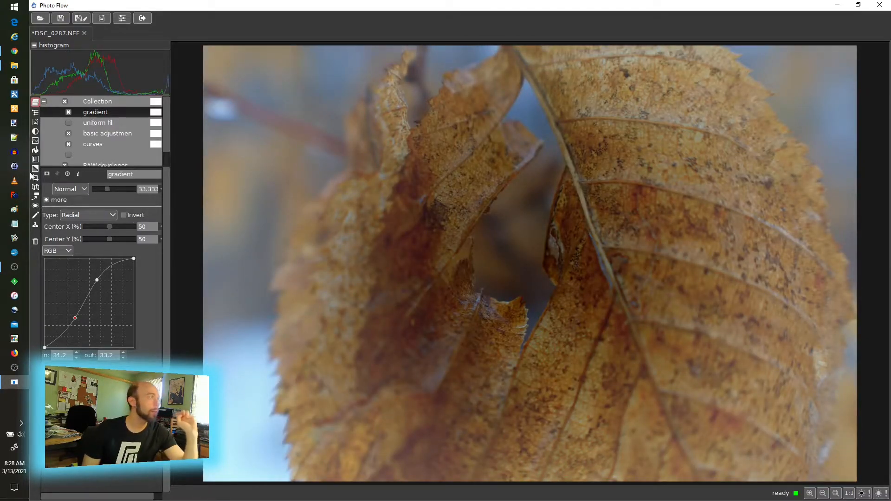
Shape the gradient's Red curve with points at about in 17.1, out 42.2 and in 63.3, out 60.3
{"action": "left_click", "coordinate": [66, 250]}
{"action": "left_click", "coordinate": [64, 266]}
{"action": "left_click_drag", "start_coordinate": [99, 288], "coordinate": [91, 279]}
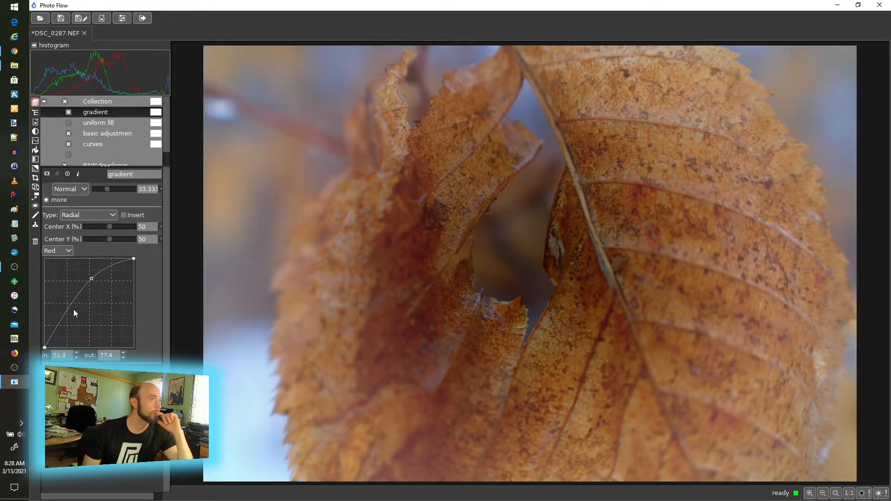
{"action": "mouse_move", "coordinate": [63, 318]}
{"action": "left_mouse_down"}
{"action": "mouse_move", "coordinate": [69, 326]}
{"action": "mouse_move", "coordinate": [59, 311]}
{"action": "left_mouse_up"}
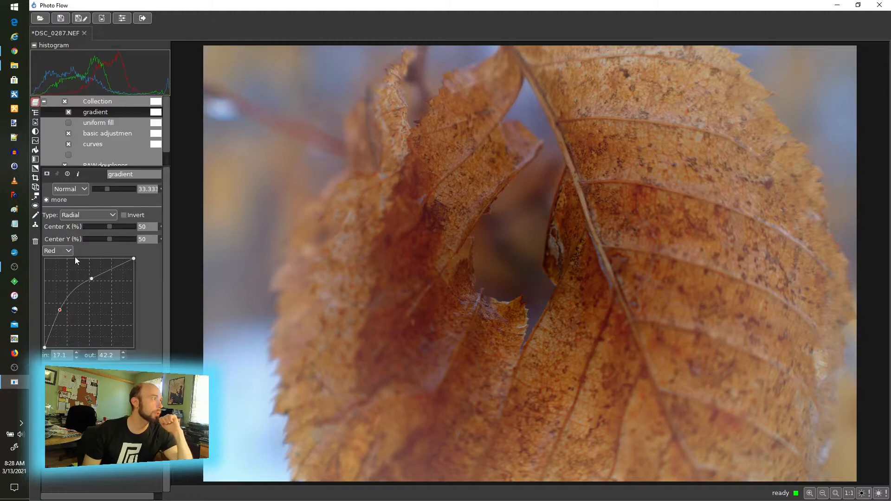
{"action": "left_click_drag", "start_coordinate": [91, 280], "coordinate": [97, 288]}
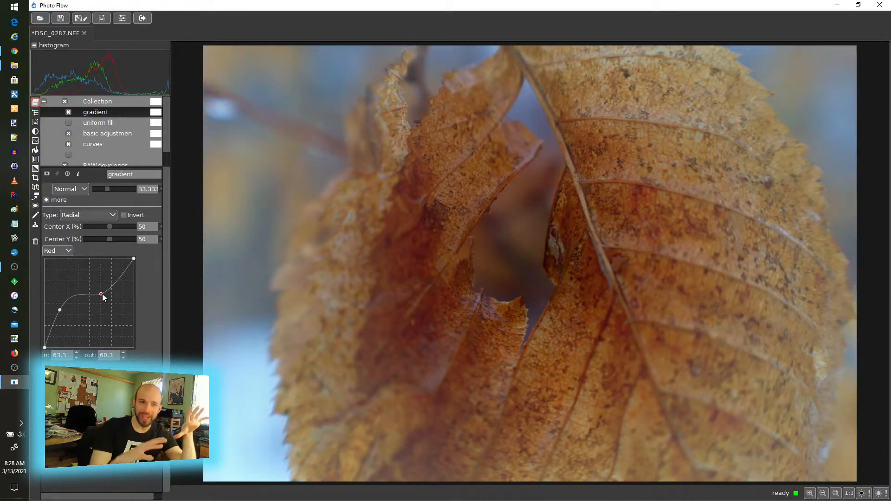
Set the gradient layer's blend mode to Overlay and turn the layer off
{"action": "left_click", "coordinate": [78, 192]}
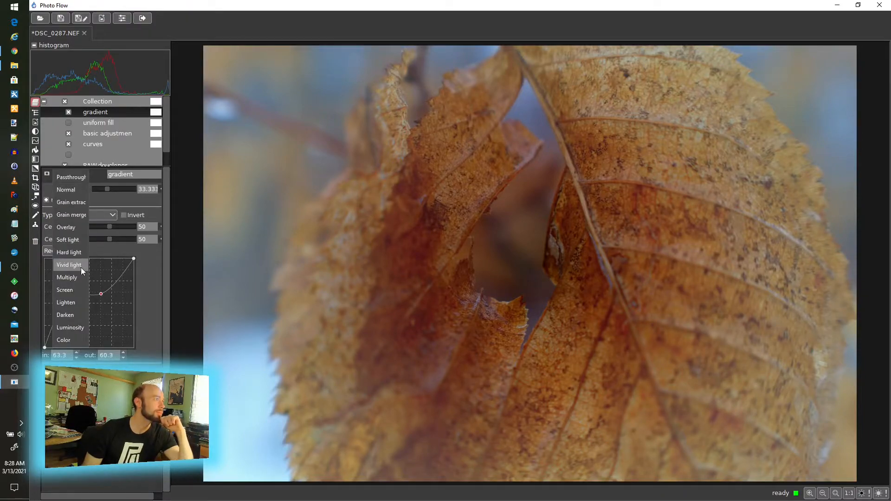
{"action": "left_click", "coordinate": [67, 223]}
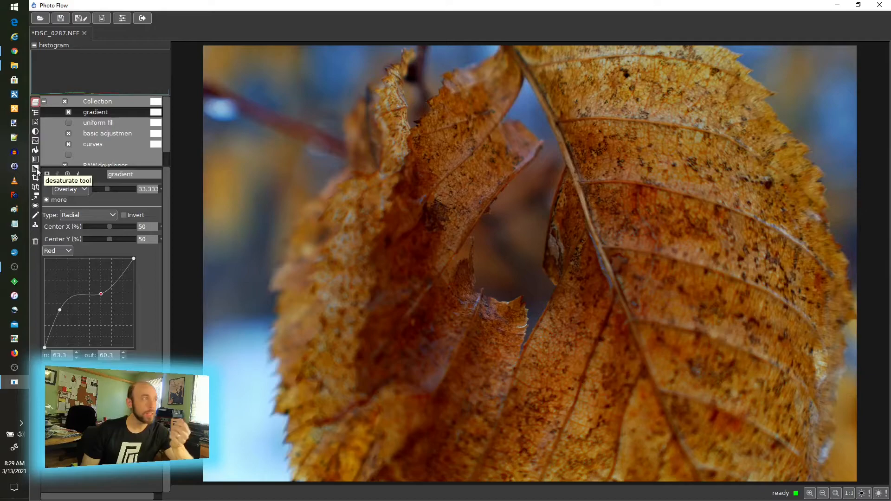
{"action": "left_click", "coordinate": [69, 111]}
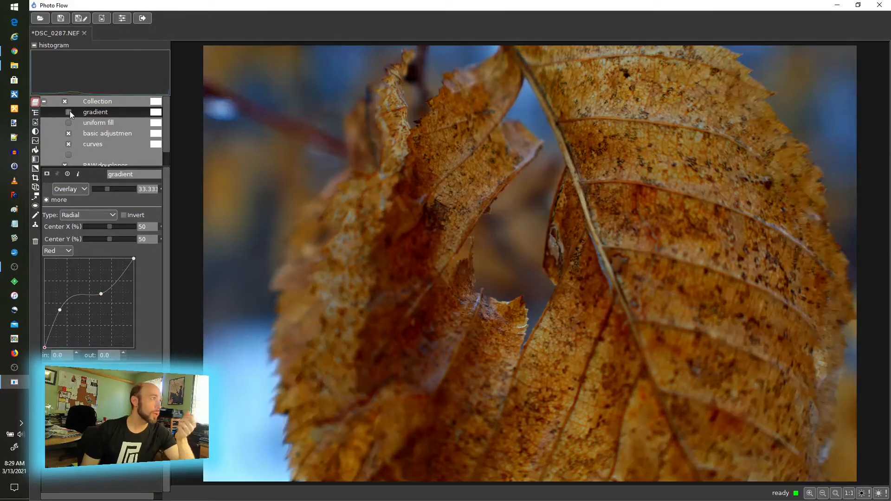
Try a saturation of -100 on the basic adjustments layer, and settle on about 21.15
{"action": "left_click", "coordinate": [111, 133]}
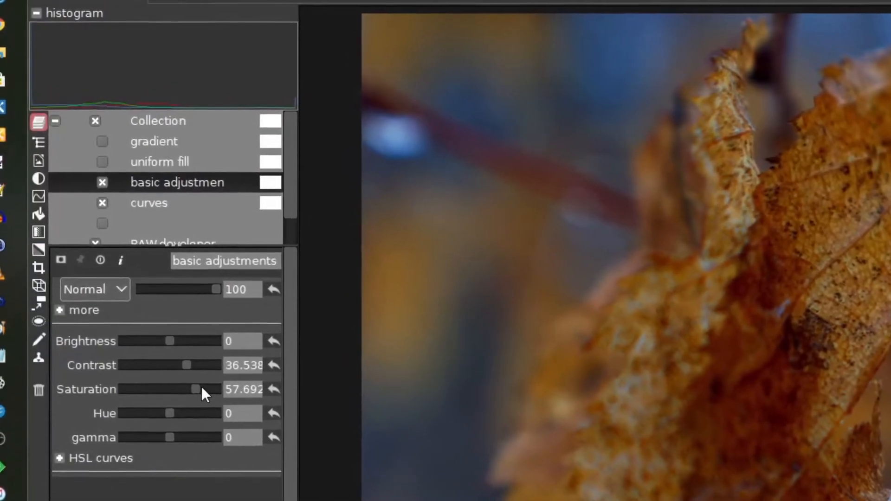
{"action": "left_click_drag", "start_coordinate": [199, 389], "coordinate": [54, 388]}
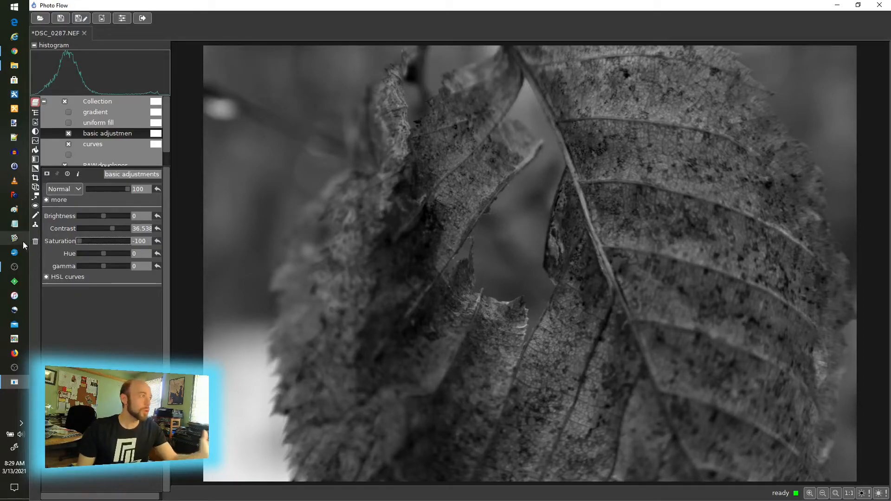
{"action": "left_click_drag", "start_coordinate": [78, 242], "coordinate": [107, 244]}
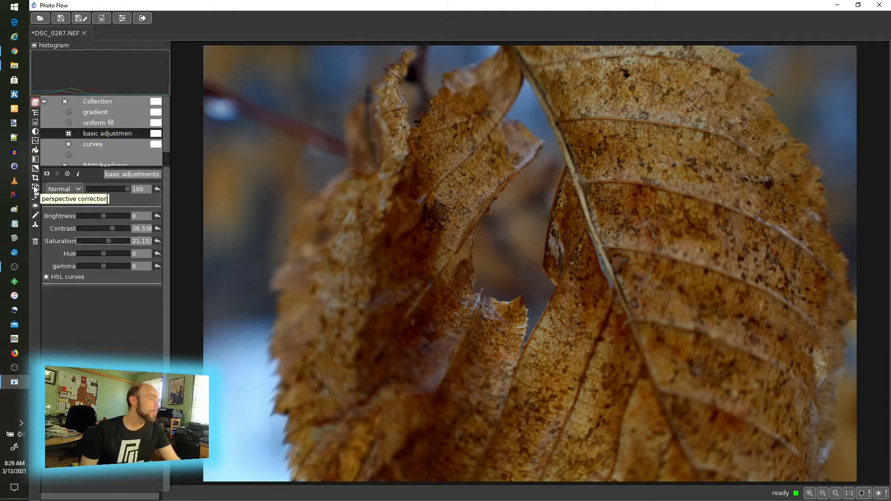
Add a perspective correction layer, pull its upper-left corner inward, and preview the warped image from the uniform fill layer
{"action": "left_click", "coordinate": [35, 188]}
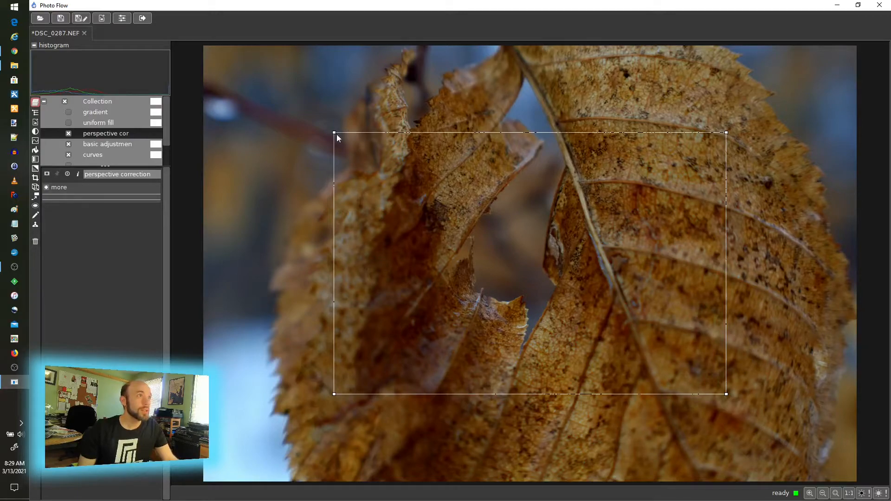
{"action": "left_click_drag", "start_coordinate": [335, 133], "coordinate": [417, 212]}
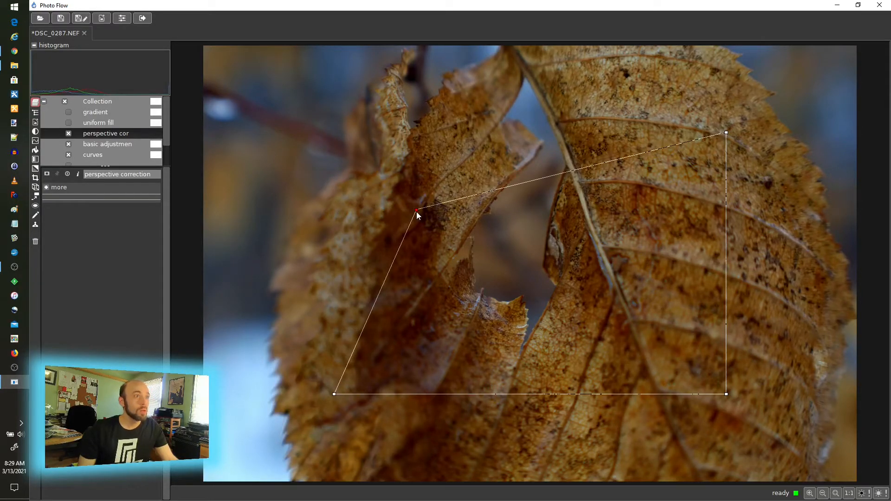
{"action": "left_click", "coordinate": [93, 122]}
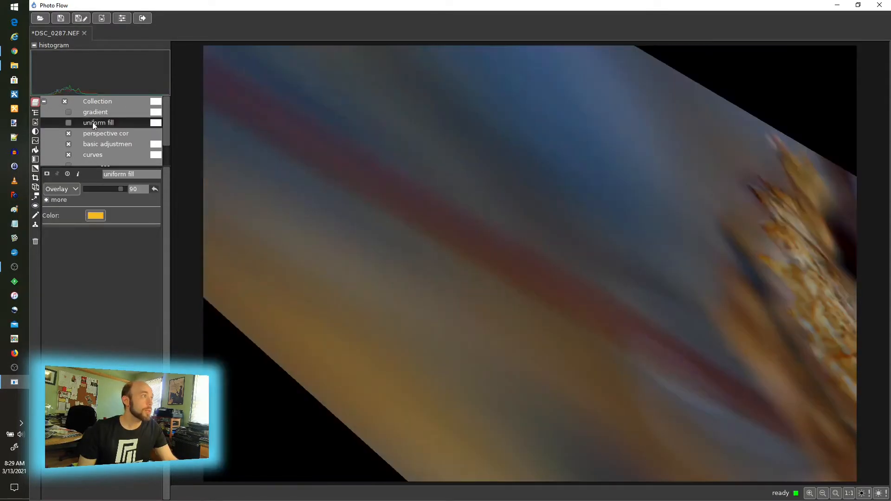
{"action": "left_click", "coordinate": [97, 133]}
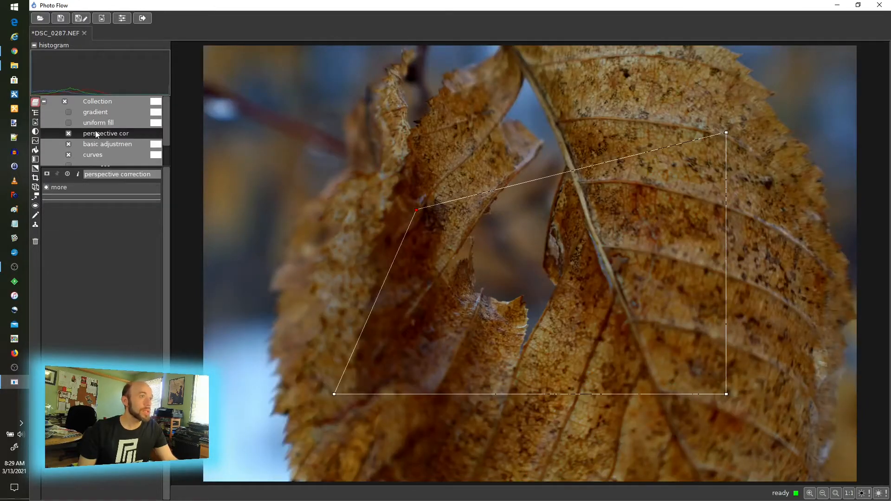
{"action": "left_click", "coordinate": [99, 122]}
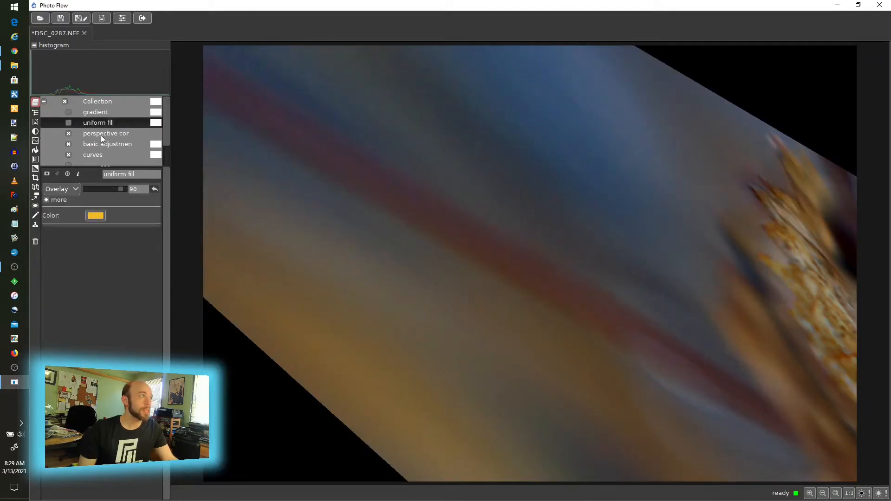
Turn off the perspective correction layer and add a freehand drawing layer with a transparent background above it
{"action": "left_click", "coordinate": [101, 136]}
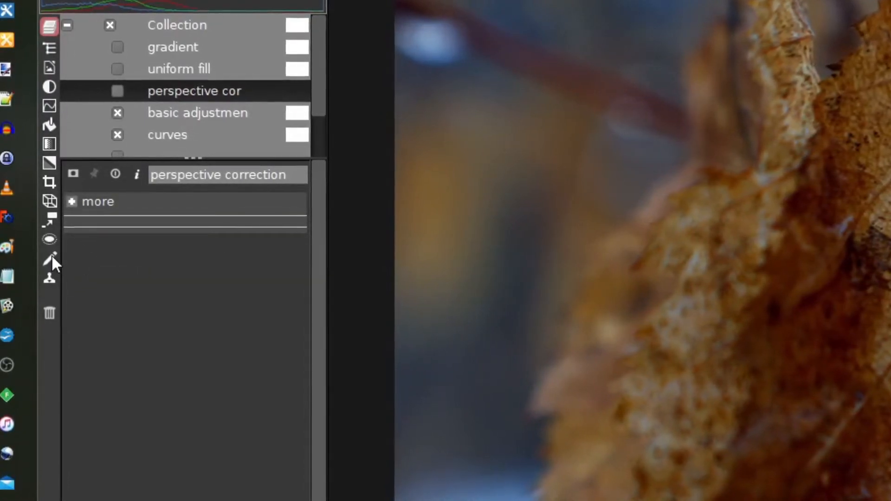
{"action": "left_click", "coordinate": [51, 255]}
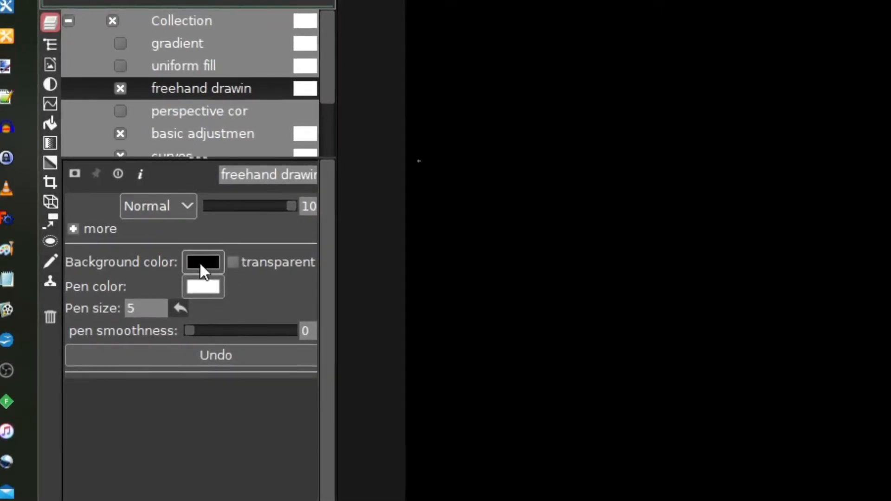
{"action": "left_click", "coordinate": [233, 263]}
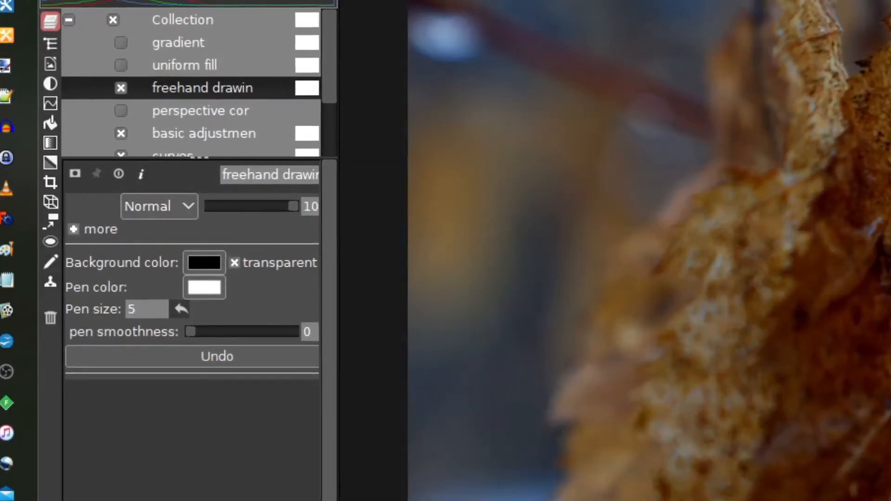
{"action": "left_click", "coordinate": [236, 262]}
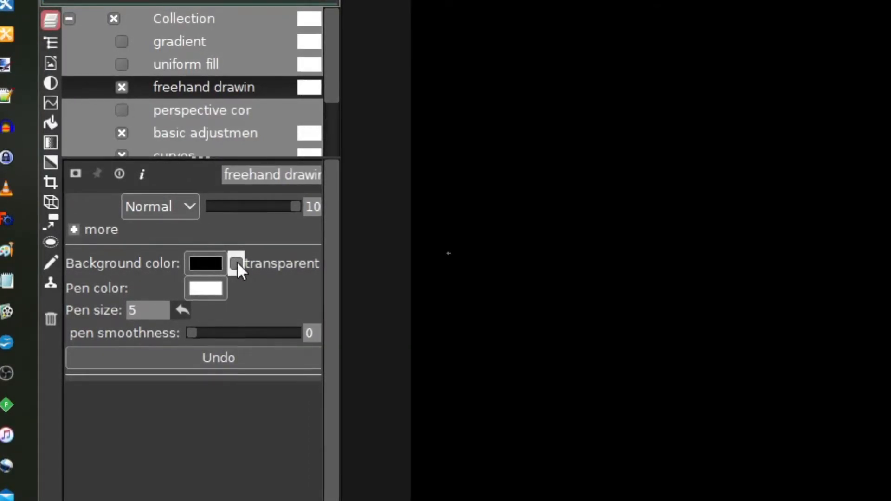
{"action": "left_click", "coordinate": [237, 263]}
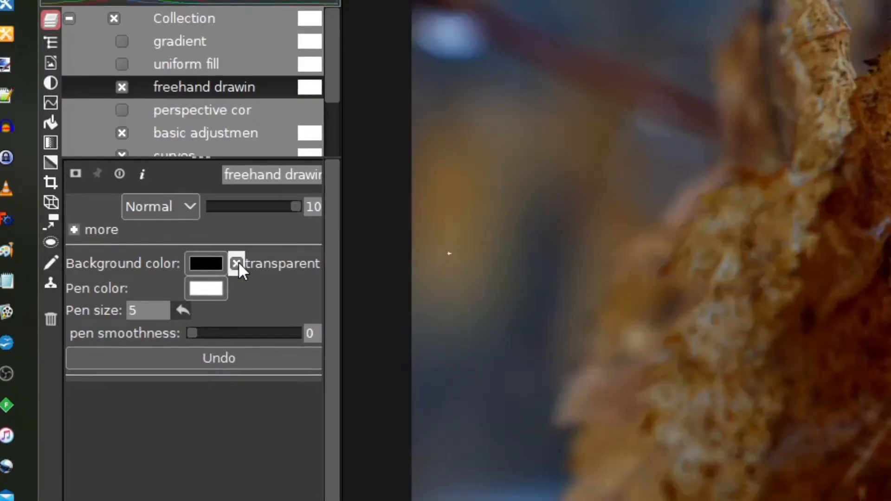
Set the freehand drawing layer's pen color to dark red and its pen size to 300
{"action": "left_click", "coordinate": [206, 290]}
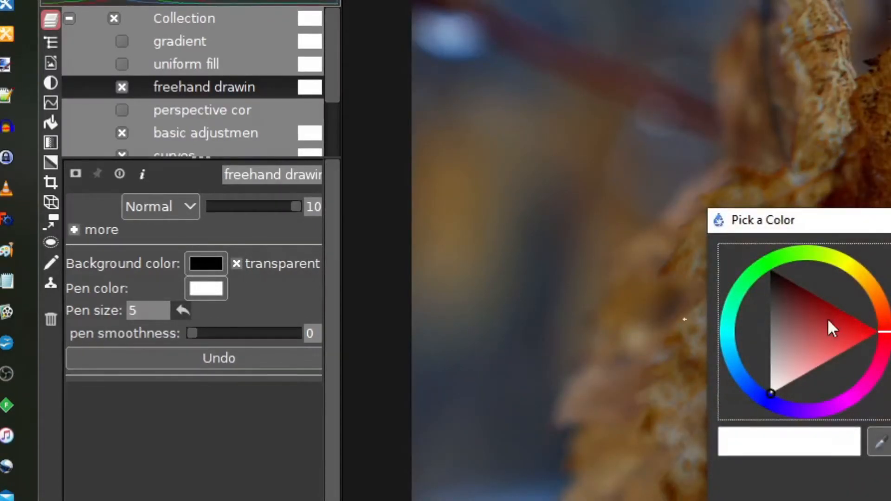
{"action": "left_click", "coordinate": [803, 288]}
{"action": "key", "text": "Return"}
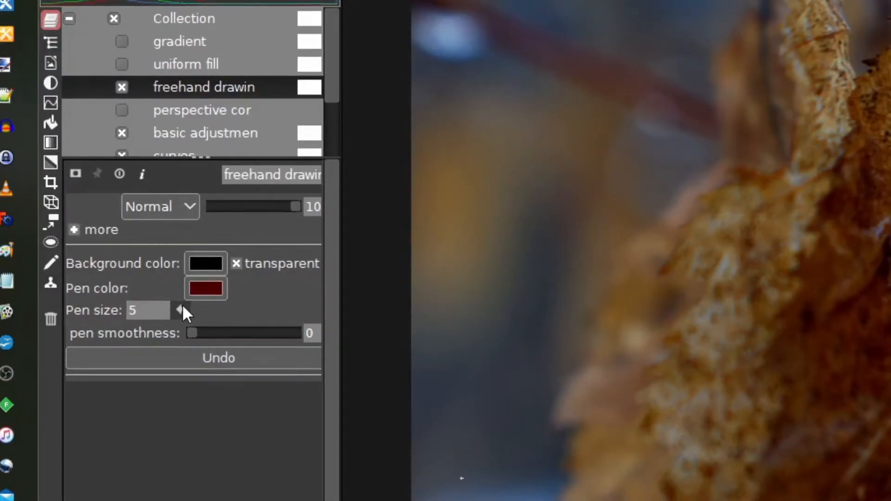
{"action": "left_click_drag", "start_coordinate": [137, 310], "coordinate": [124, 311]}
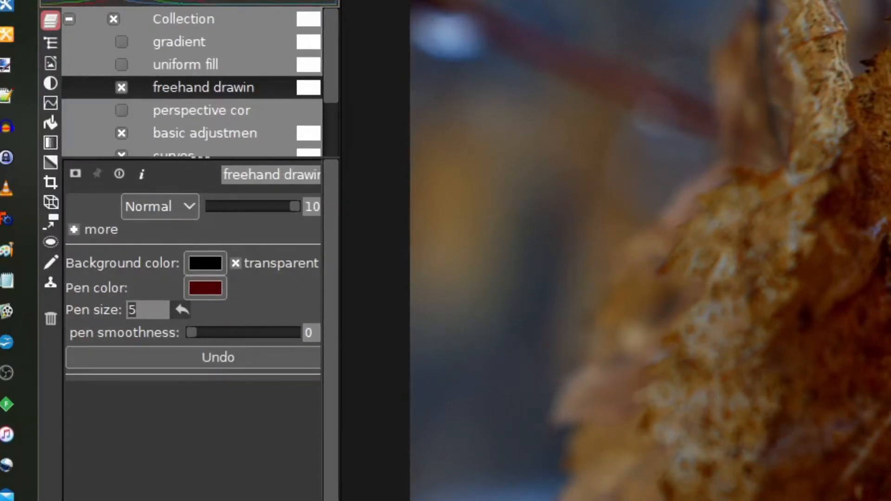
{"action": "type", "text": "300"}
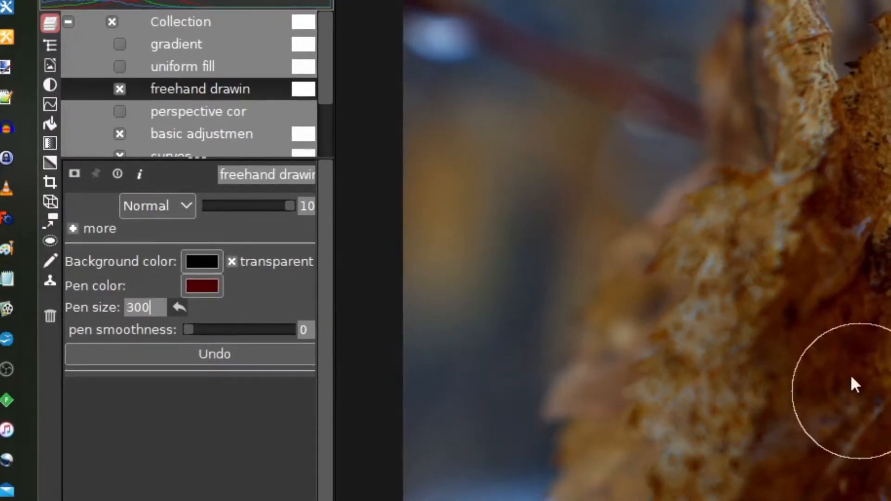
Try strokes over the leaf before and after setting the pen smoothness to 70, and undo them all
{"action": "mouse_move", "coordinate": [856, 385]}
{"action": "left_mouse_down"}
{"action": "mouse_move", "coordinate": [806, 418]}
{"action": "mouse_move", "coordinate": [807, 465]}
{"action": "left_mouse_up"}
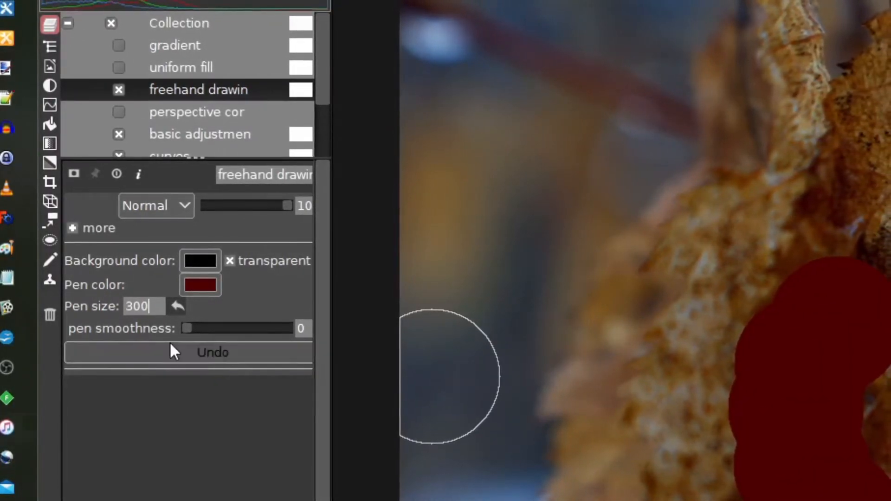
{"action": "left_click_drag", "start_coordinate": [190, 328], "coordinate": [260, 327]}
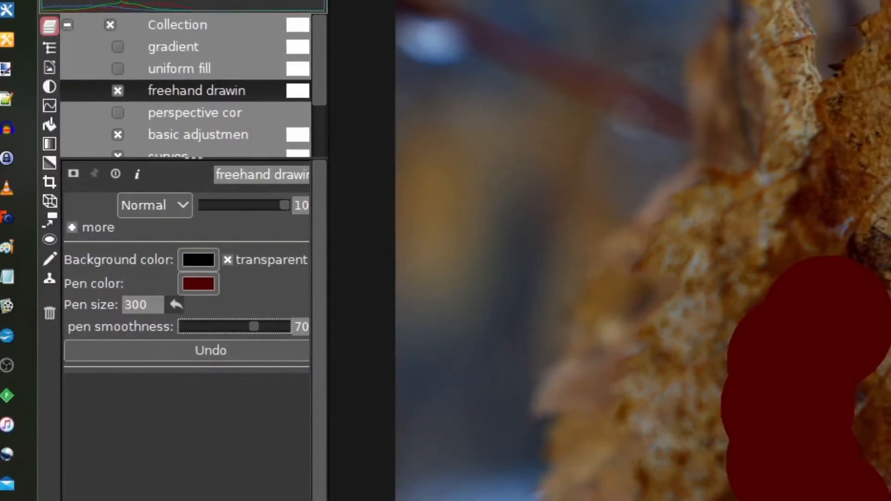
{"action": "mouse_move", "coordinate": [678, 93]}
{"action": "left_mouse_down"}
{"action": "mouse_move", "coordinate": [593, 134]}
{"action": "mouse_move", "coordinate": [589, 354]}
{"action": "mouse_move", "coordinate": [563, 489]}
{"action": "mouse_move", "coordinate": [630, 500]}
{"action": "left_mouse_up"}
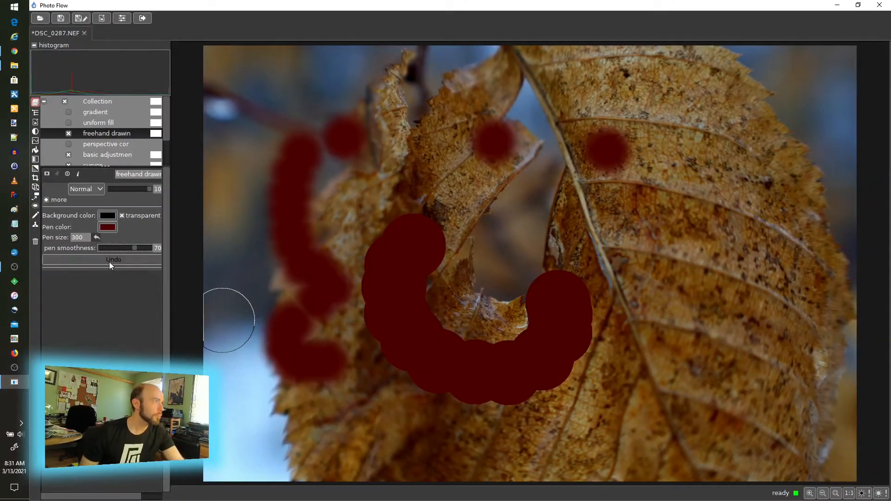
{"action": "left_click", "coordinate": [129, 282]}
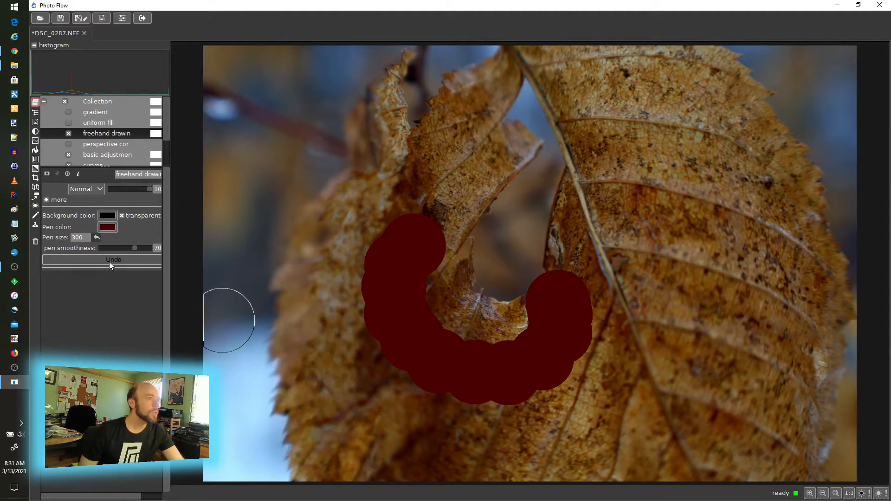
{"action": "left_click", "coordinate": [109, 262]}
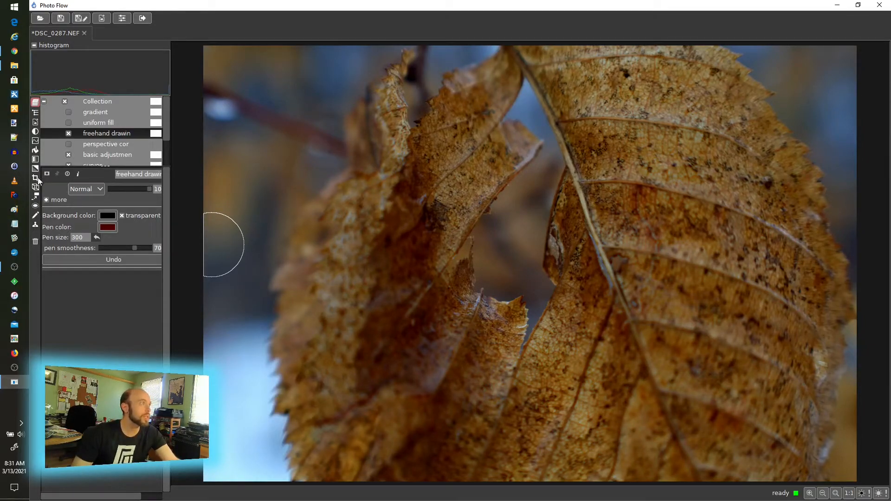
Insert the raw file DSC_0291.NEF as an image layer above the freehand drawing layer
{"action": "left_click", "coordinate": [36, 123]}
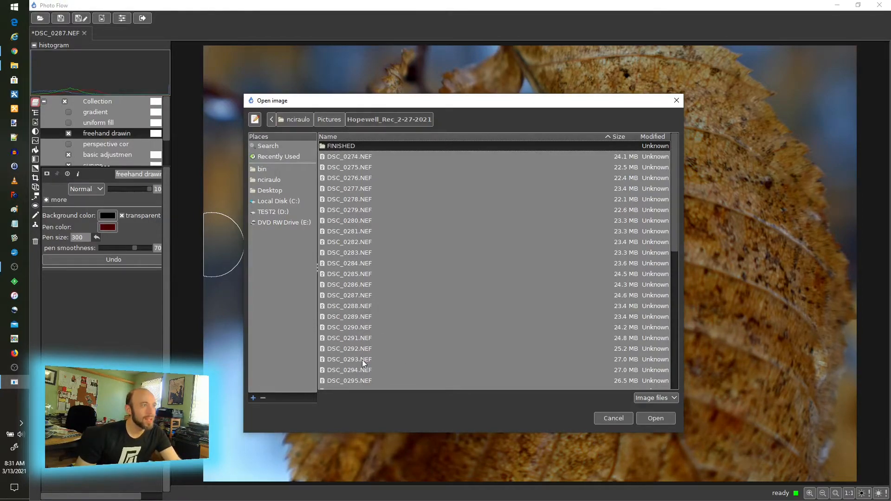
{"action": "left_click", "coordinate": [363, 338]}
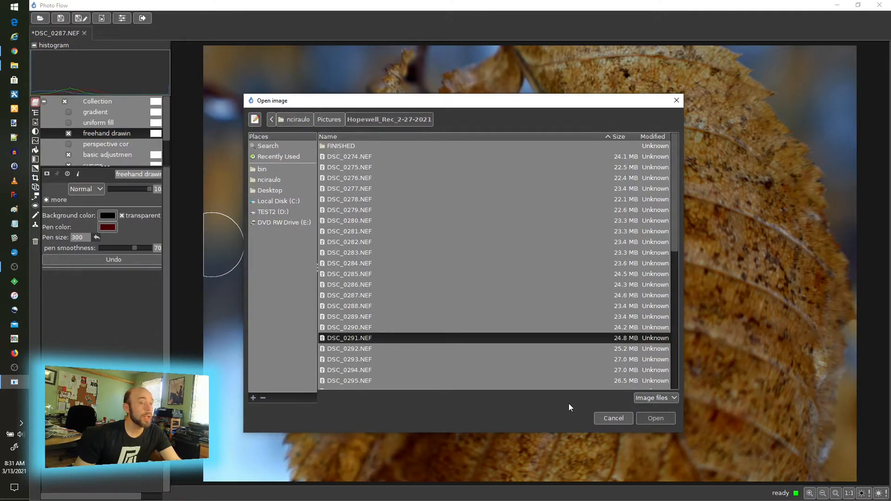
{"action": "key", "text": "Return"}
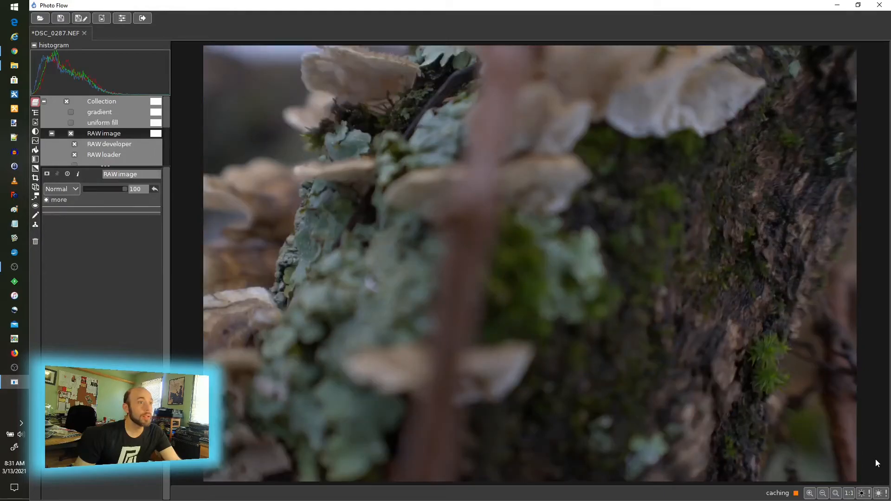
Set the RAW image layer's blend mode to Overlay, trying an opacity of 70 and returning it to 100
{"action": "left_click", "coordinate": [62, 189]}
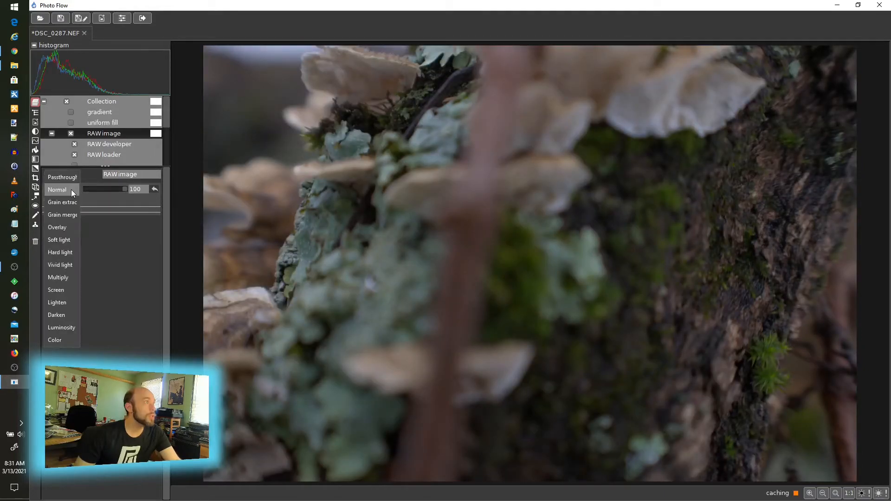
{"action": "left_click", "coordinate": [61, 227]}
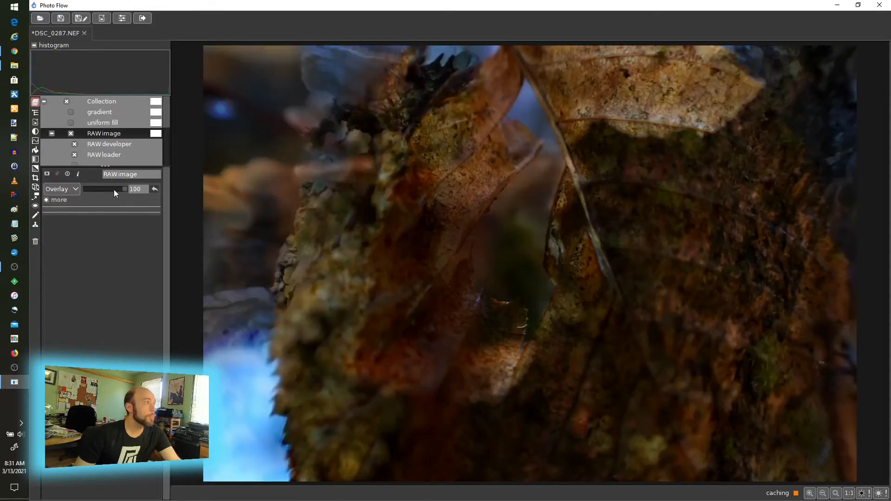
{"action": "left_click_drag", "start_coordinate": [114, 190], "coordinate": [106, 189]}
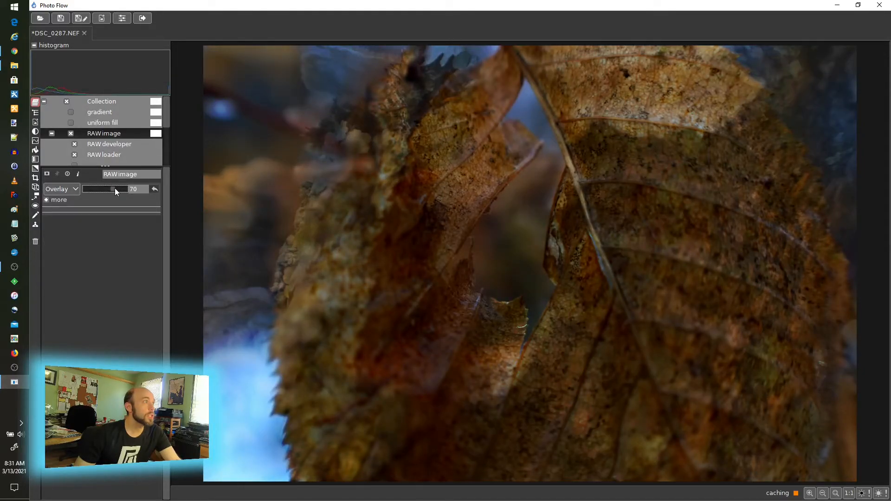
{"action": "left_click_drag", "start_coordinate": [116, 189], "coordinate": [128, 189]}
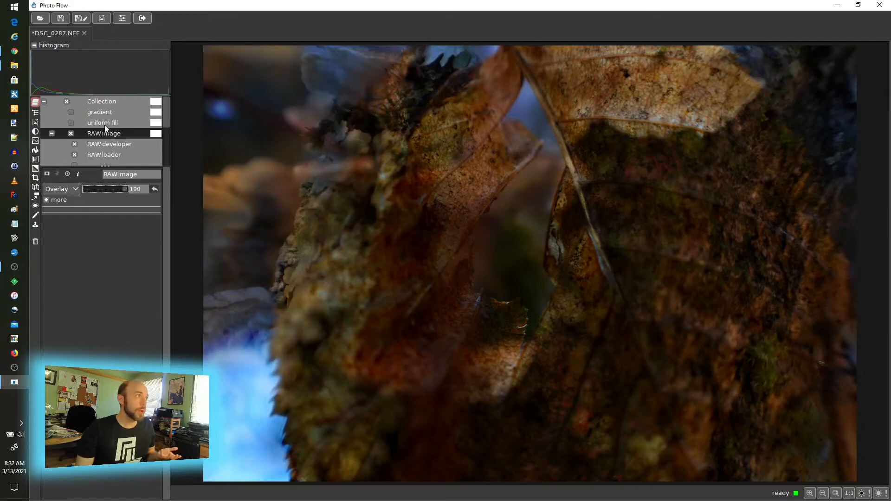
Collapse and re-expand the RAW image group, and enlarge the layer list to show the whole stack
{"action": "left_click", "coordinate": [51, 134]}
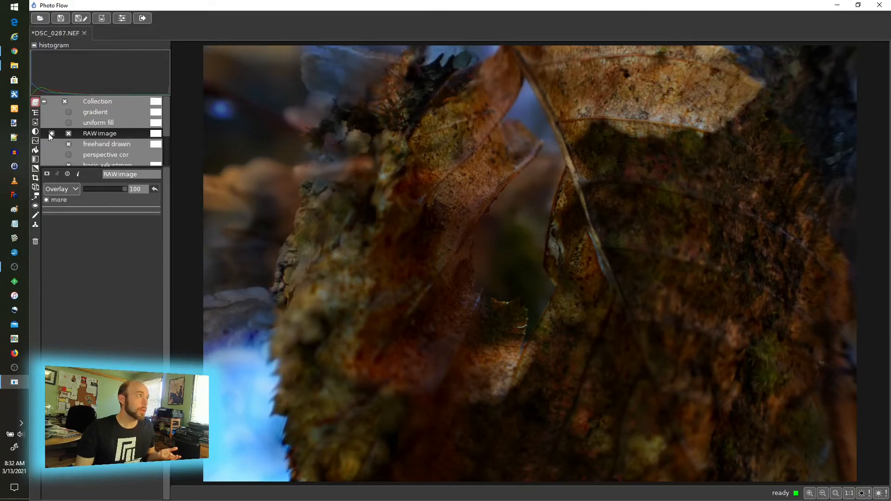
{"action": "left_click", "coordinate": [52, 133]}
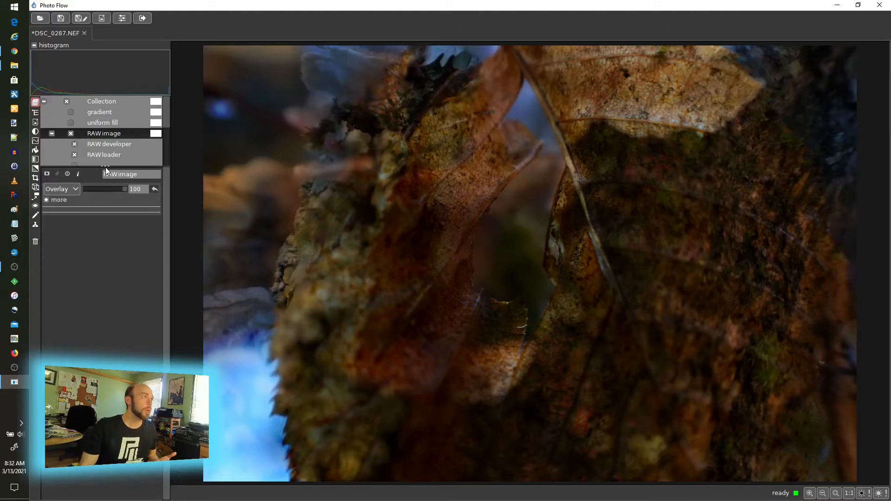
{"action": "left_click_drag", "start_coordinate": [106, 168], "coordinate": [111, 267]}
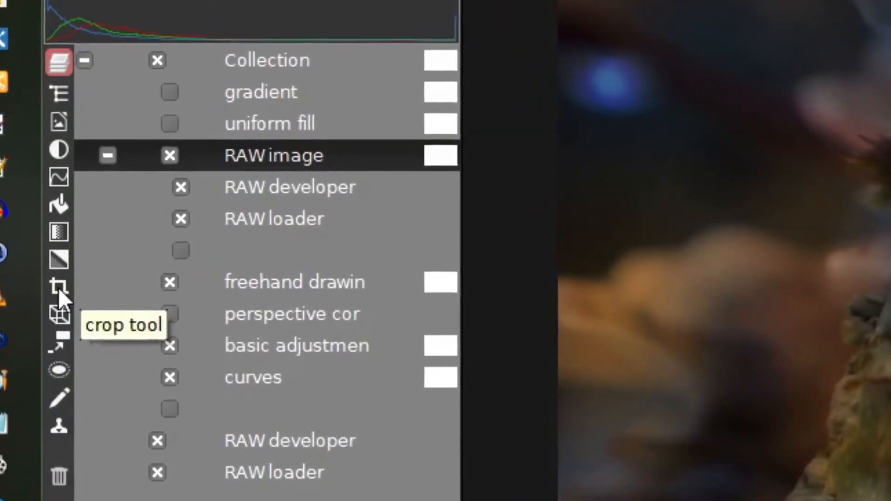
Add a scale and rotate layer, place it between RAW developer and RAW loader inside the RAW image group, and open its settings
{"action": "left_click", "coordinate": [63, 344]}
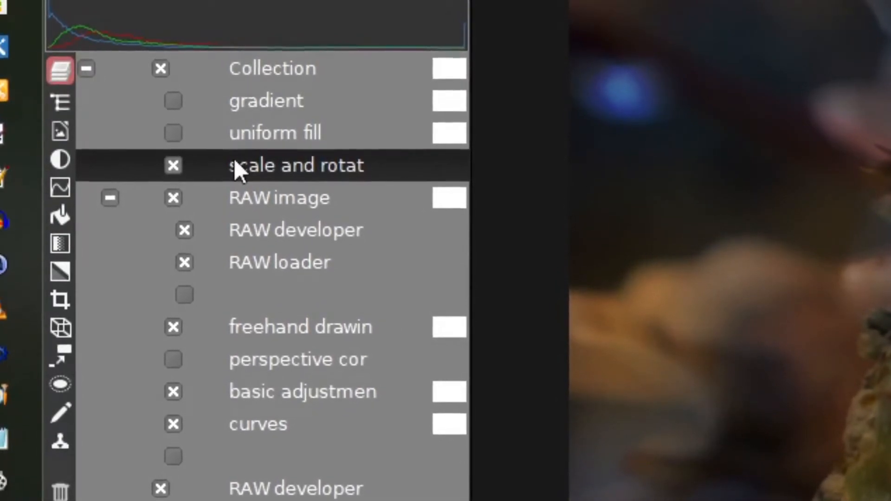
{"action": "left_click_drag", "start_coordinate": [274, 175], "coordinate": [288, 223]}
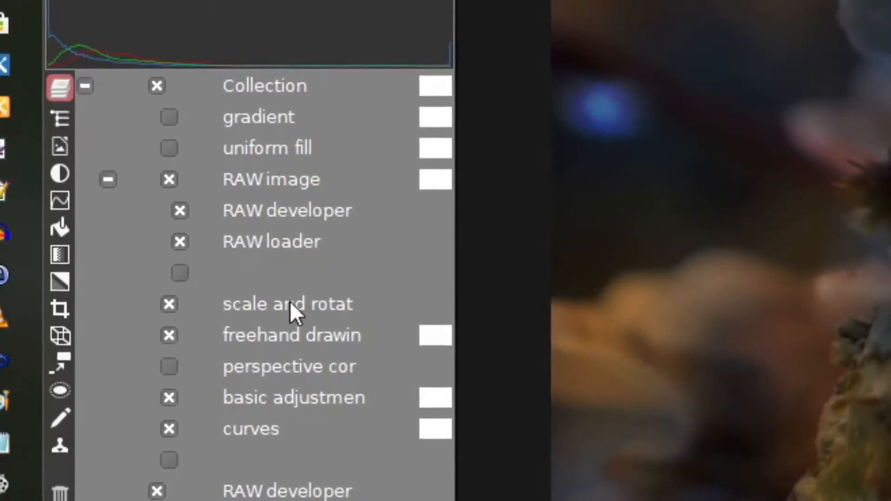
{"action": "left_click_drag", "start_coordinate": [289, 300], "coordinate": [319, 236]}
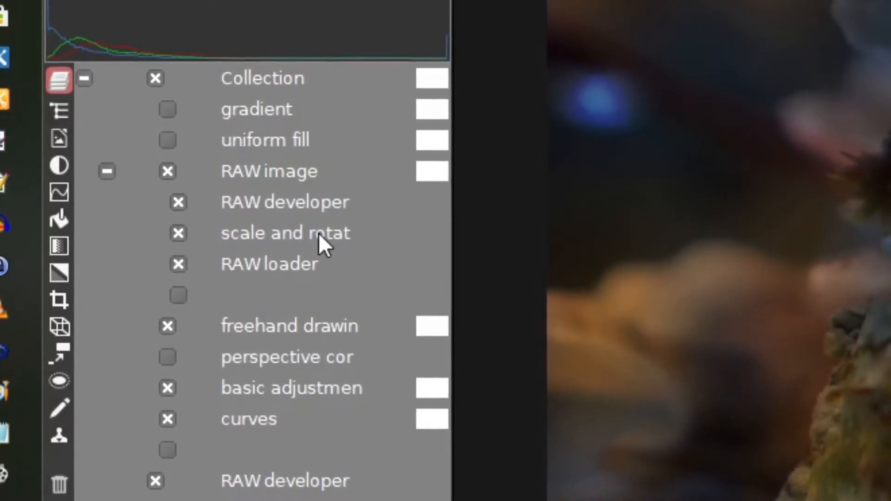
{"action": "left_click", "coordinate": [318, 230]}
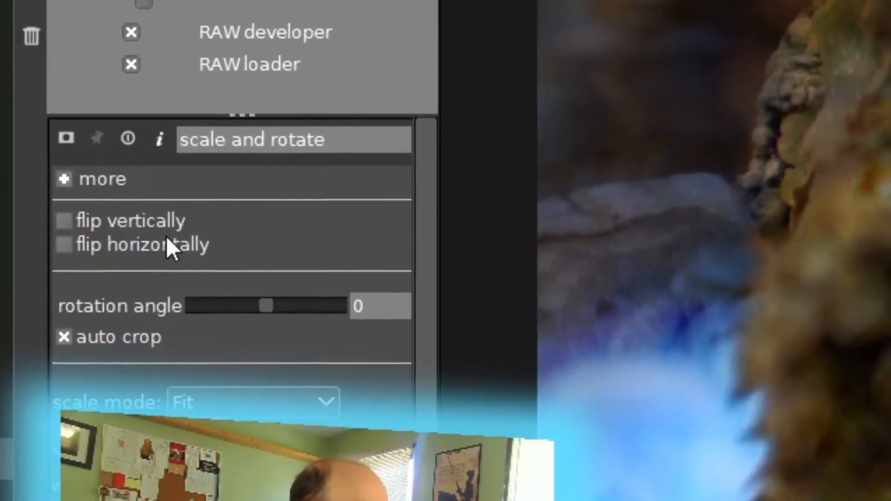
Try rotation angles of -90 and -180 on the scale and rotate layer, and settle on -69.23
{"action": "left_click", "coordinate": [231, 312]}
{"action": "left_click", "coordinate": [230, 312]}
{"action": "left_click", "coordinate": [234, 312]}
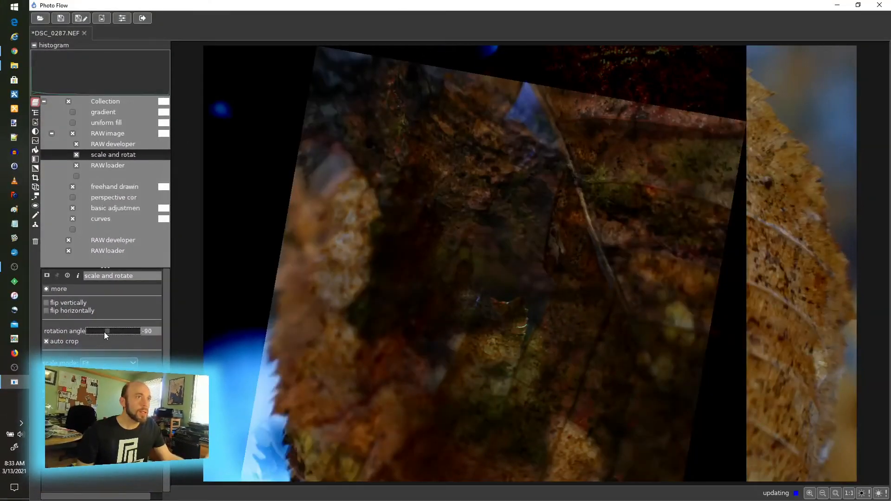
{"action": "left_click", "coordinate": [104, 333]}
{"action": "left_click", "coordinate": [104, 332]}
{"action": "left_click", "coordinate": [104, 332]}
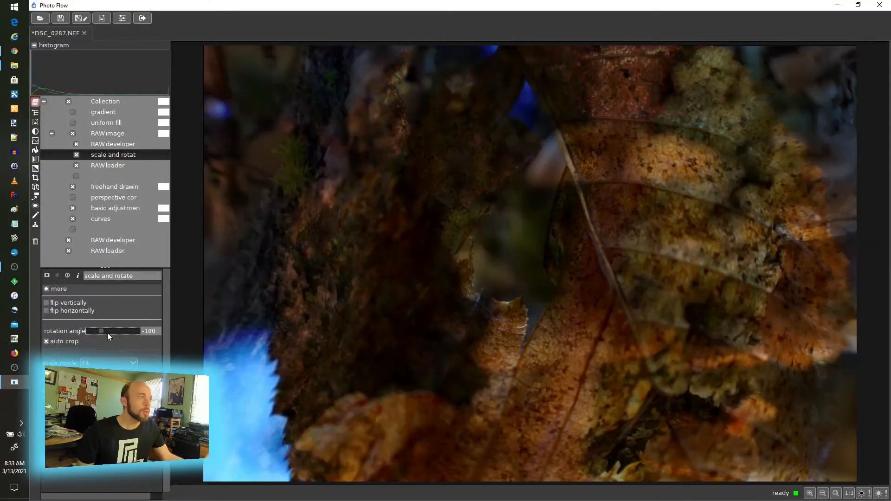
{"action": "left_click_drag", "start_coordinate": [100, 331], "coordinate": [108, 330]}
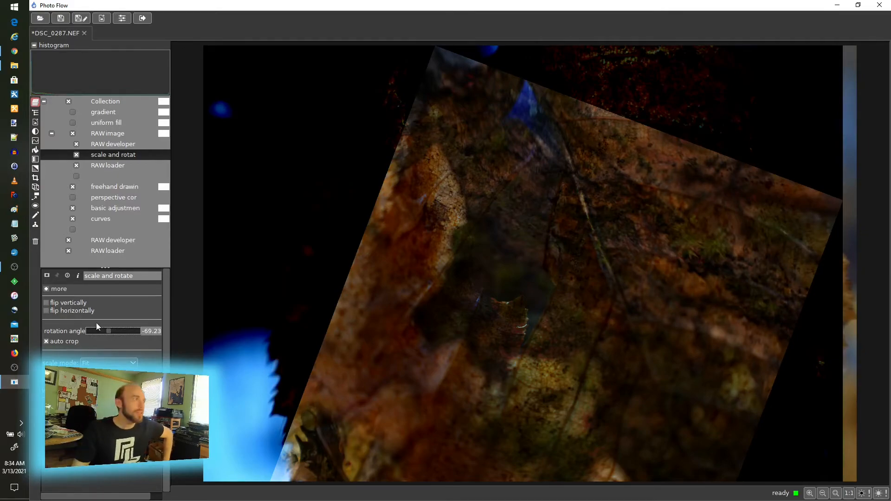
Turn off the RAW image layer and add a clone stamp layer above the Collection group
{"action": "left_click", "coordinate": [73, 133]}
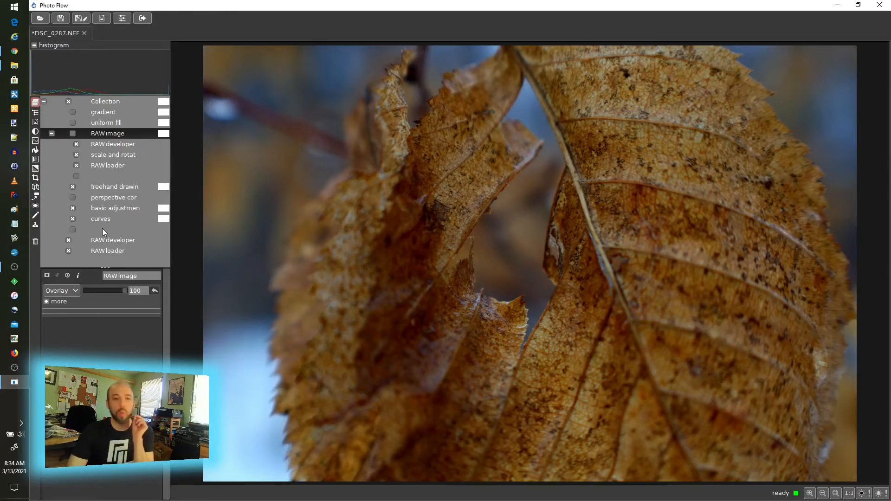
{"action": "left_click", "coordinate": [107, 102]}
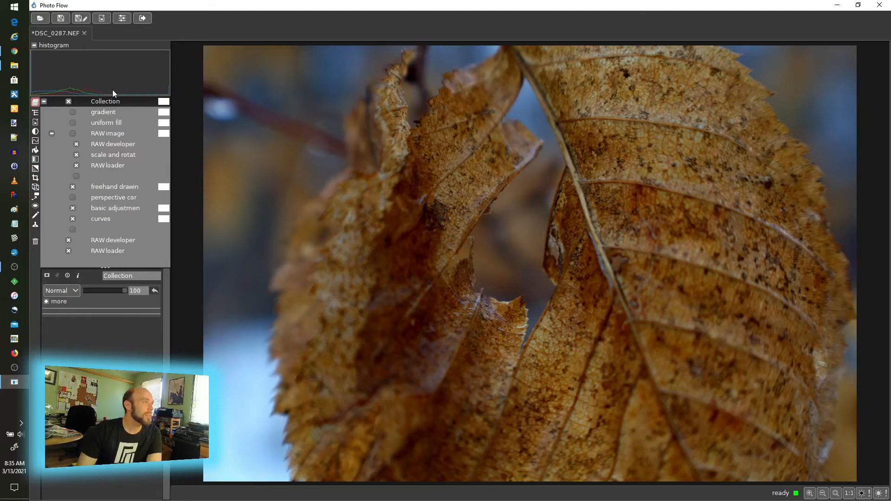
{"action": "left_click", "coordinate": [35, 224]}
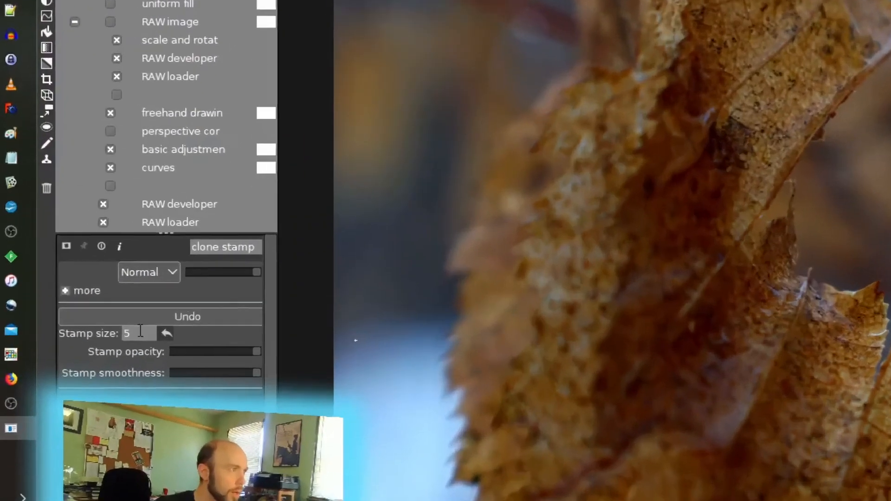
Set the stamp size to 300 and clone the leaf's blurred outer edge over the hole in its centre
{"action": "left_click_drag", "start_coordinate": [140, 331], "coordinate": [109, 332]}
{"action": "type", "text": "300"}
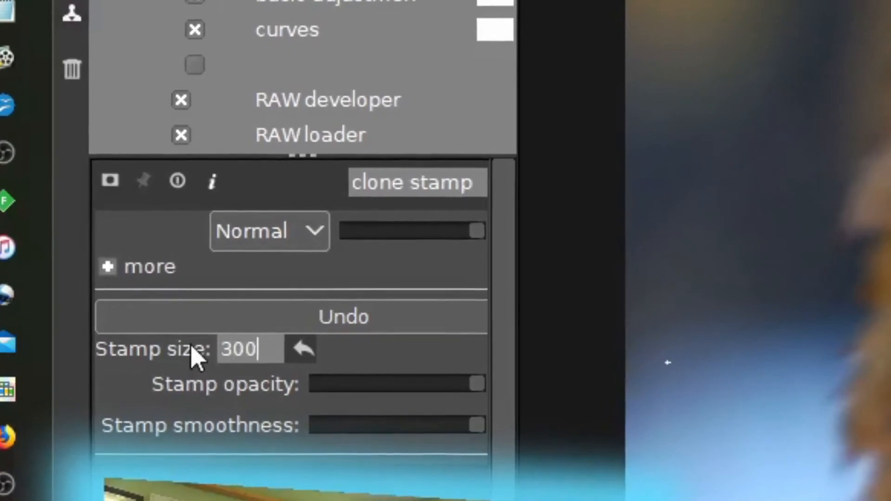
{"action": "key", "text": "Return"}
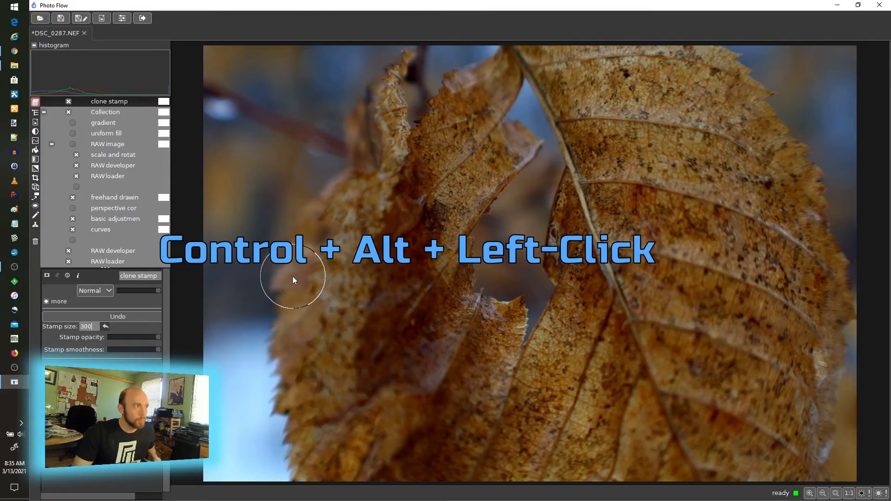
{"action": "left_click", "coordinate": [299, 267], "text": "ctrl+alt"}
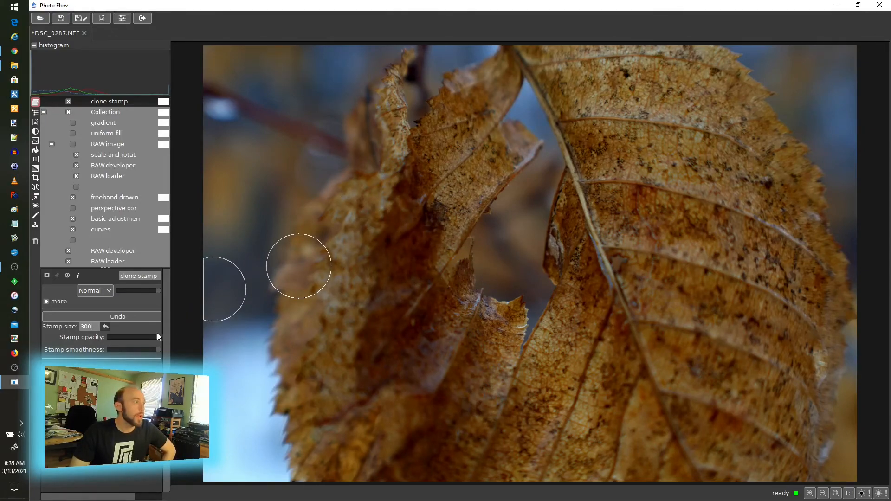
{"action": "mouse_move", "coordinate": [461, 254]}
{"action": "left_mouse_down"}
{"action": "mouse_move", "coordinate": [480, 294]}
{"action": "mouse_move", "coordinate": [519, 311]}
{"action": "mouse_move", "coordinate": [529, 346]}
{"action": "mouse_move", "coordinate": [540, 340]}
{"action": "mouse_move", "coordinate": [560, 305]}
{"action": "mouse_move", "coordinate": [543, 266]}
{"action": "mouse_move", "coordinate": [556, 161]}
{"action": "mouse_move", "coordinate": [542, 155]}
{"action": "mouse_move", "coordinate": [498, 187]}
{"action": "mouse_move", "coordinate": [459, 246]}
{"action": "mouse_move", "coordinate": [458, 270]}
{"action": "mouse_move", "coordinate": [438, 268]}
{"action": "mouse_move", "coordinate": [430, 238]}
{"action": "mouse_move", "coordinate": [447, 189]}
{"action": "mouse_move", "coordinate": [497, 162]}
{"action": "mouse_move", "coordinate": [444, 220]}
{"action": "mouse_move", "coordinate": [440, 266]}
{"action": "mouse_move", "coordinate": [453, 301]}
{"action": "left_mouse_up"}
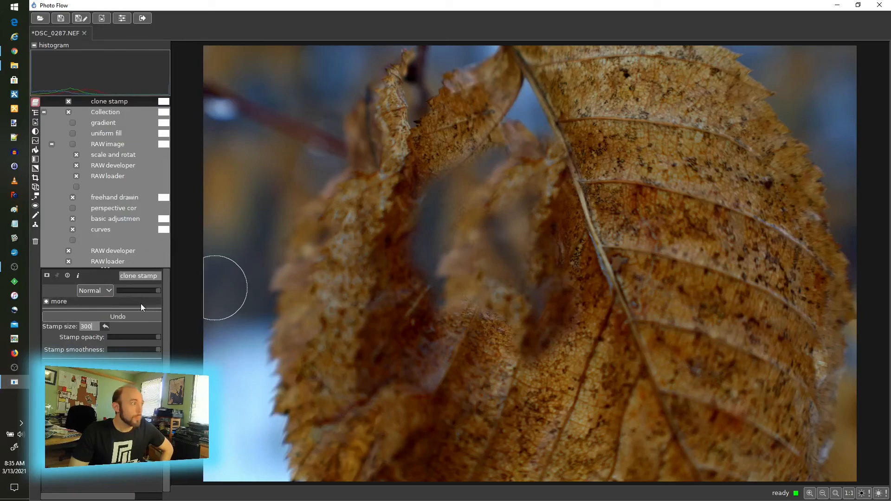